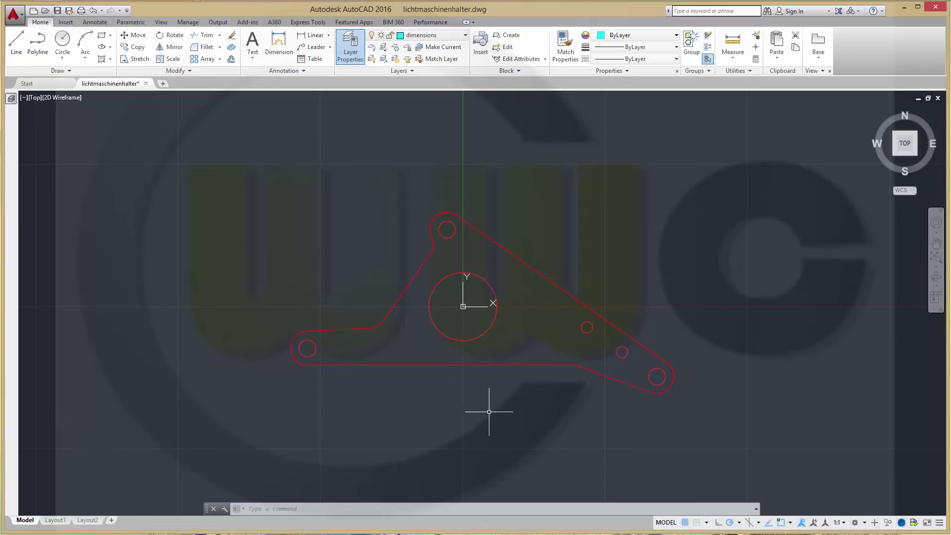
On Layout1, set the existing viewport's scale to 1:1 and return to paper space.
left_click(55, 520)
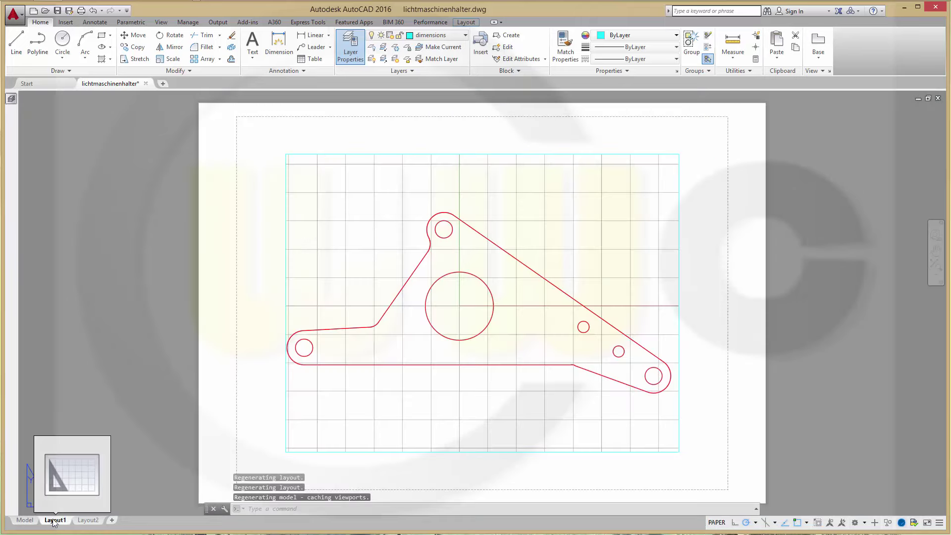
left_click(434, 153)
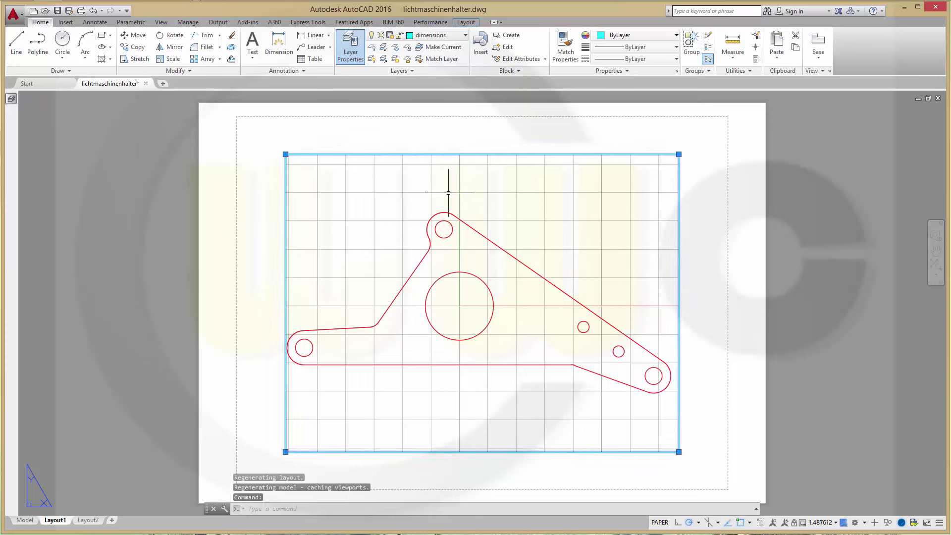
double_click(554, 238)
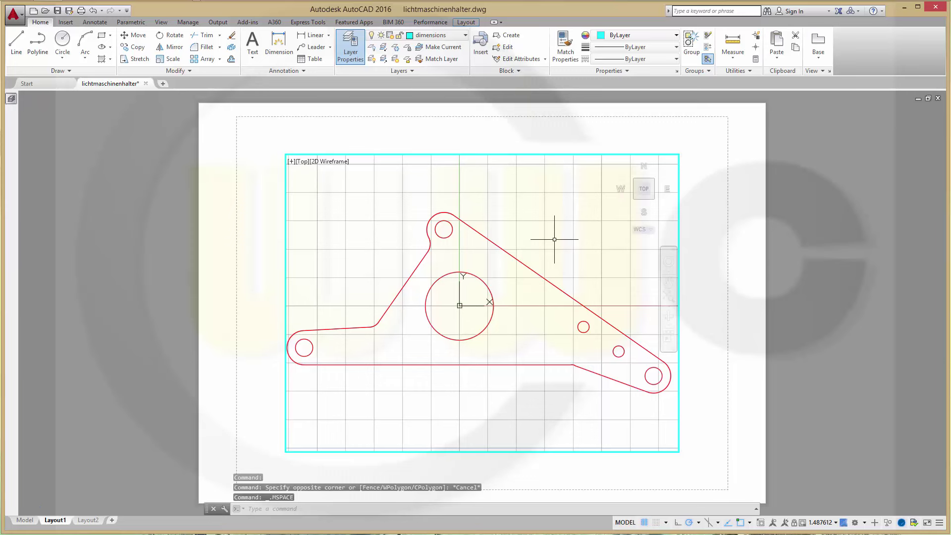
left_click(835, 523)
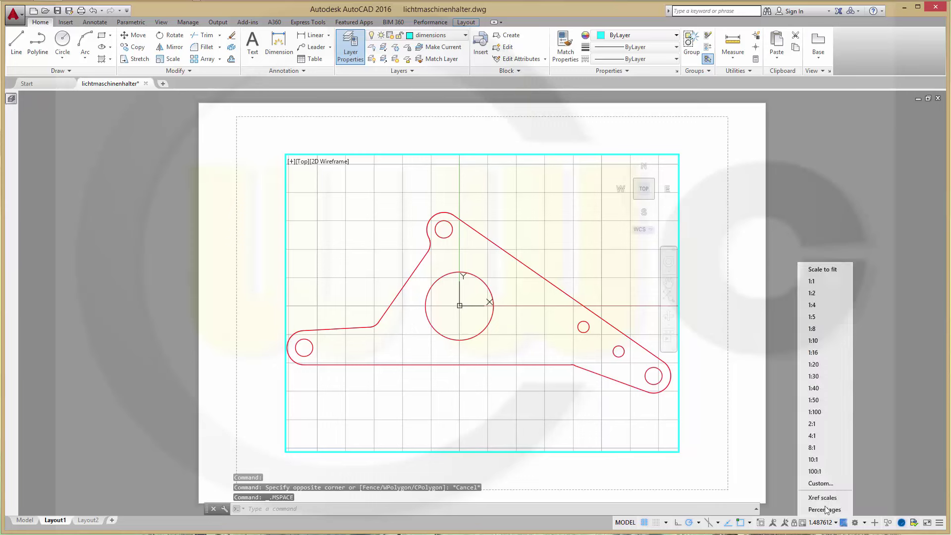
left_click(812, 281)
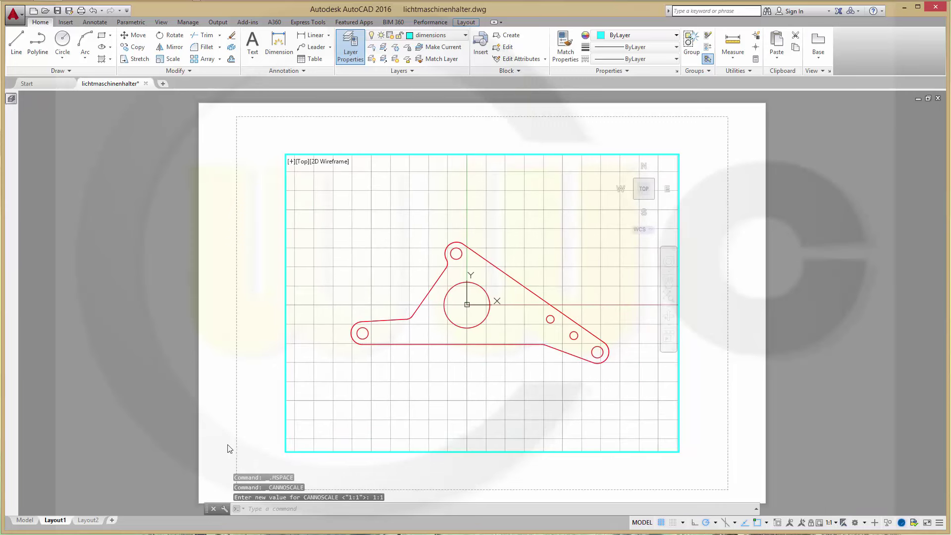
double_click(255, 435)
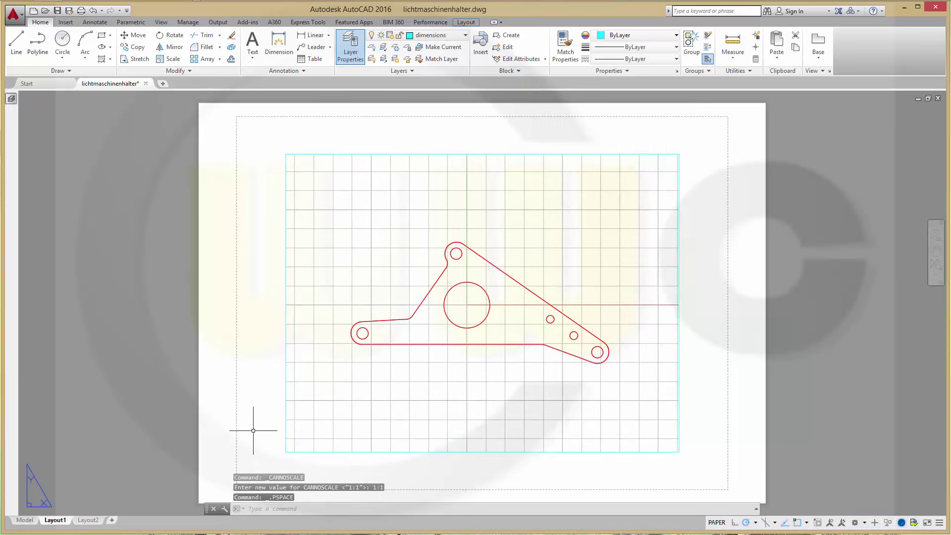
On Layout2, delete the full-page viewport and draw a rectangular viewport at the top left.
left_click(88, 520)
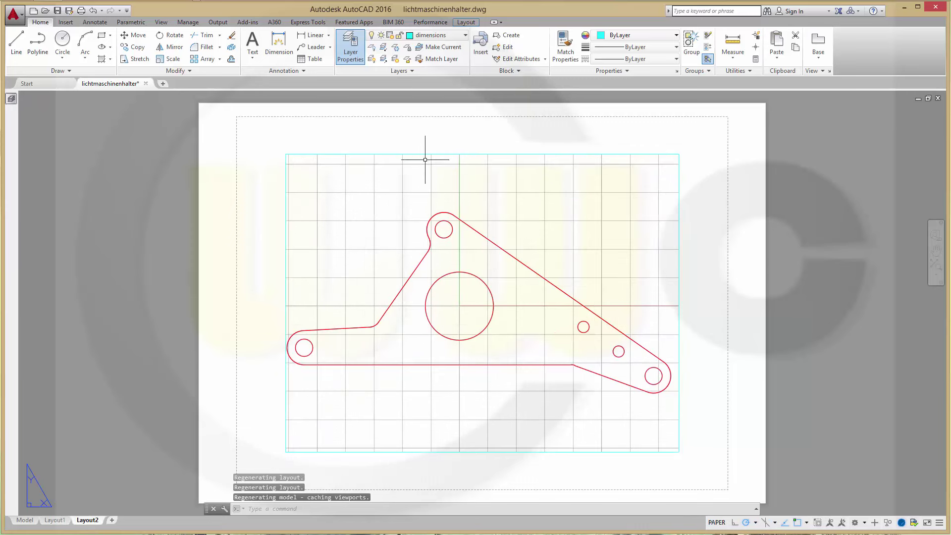
left_click(367, 155)
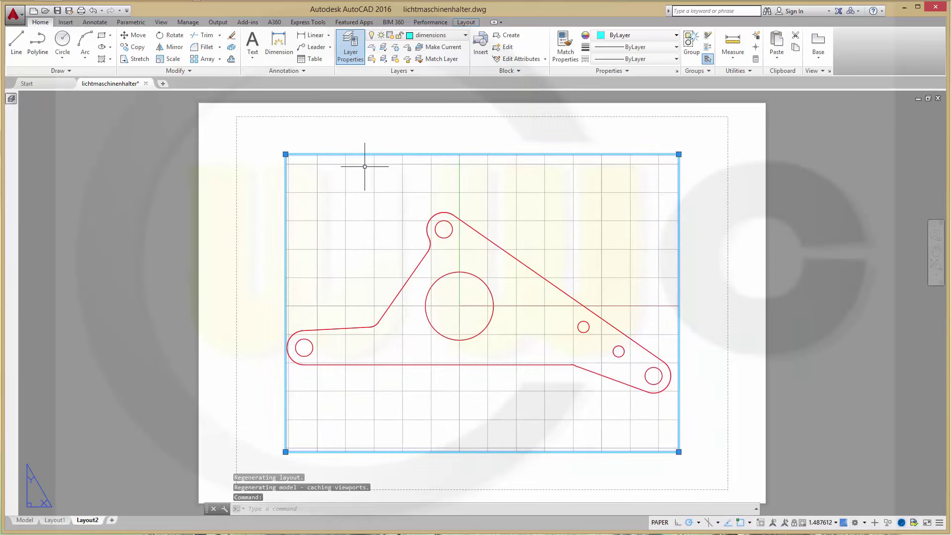
key("Delete")
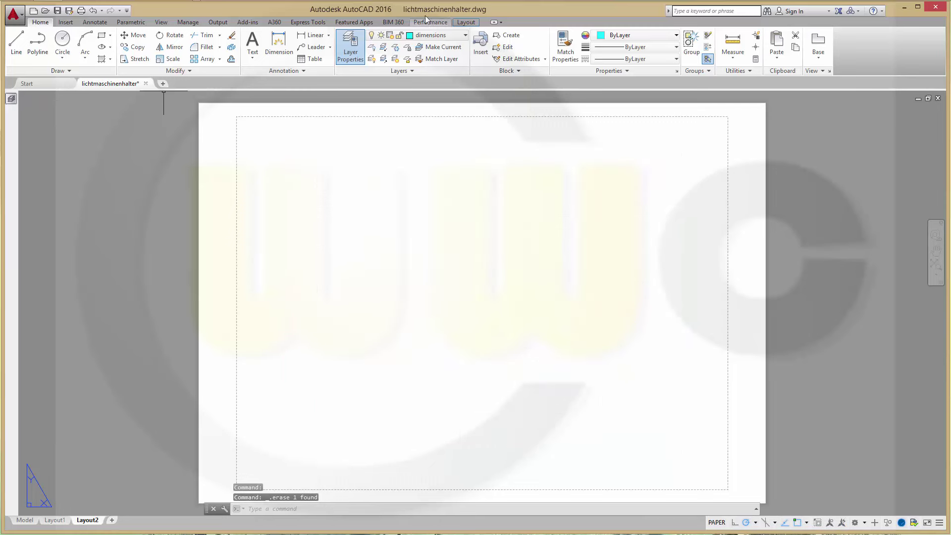
left_click(468, 23)
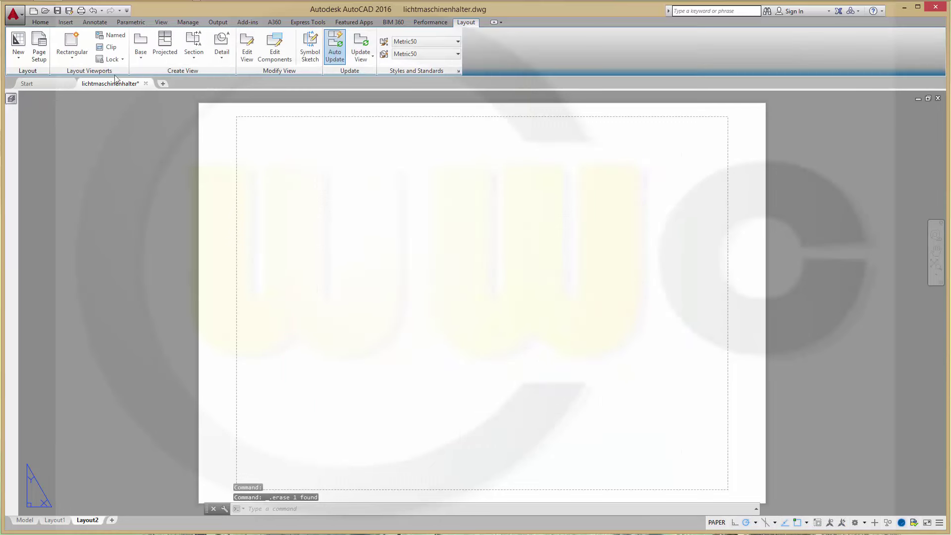
left_click(72, 40)
left_click(252, 125)
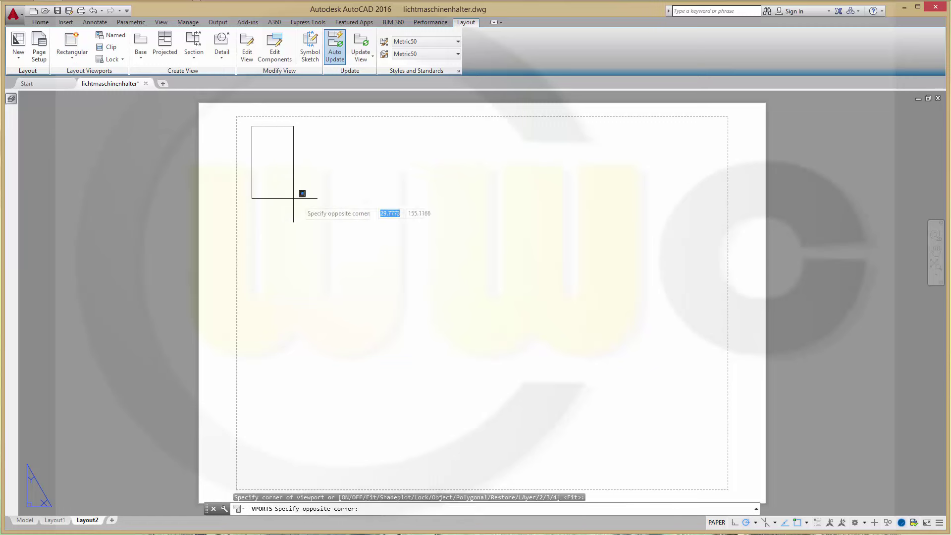
left_click(475, 289)
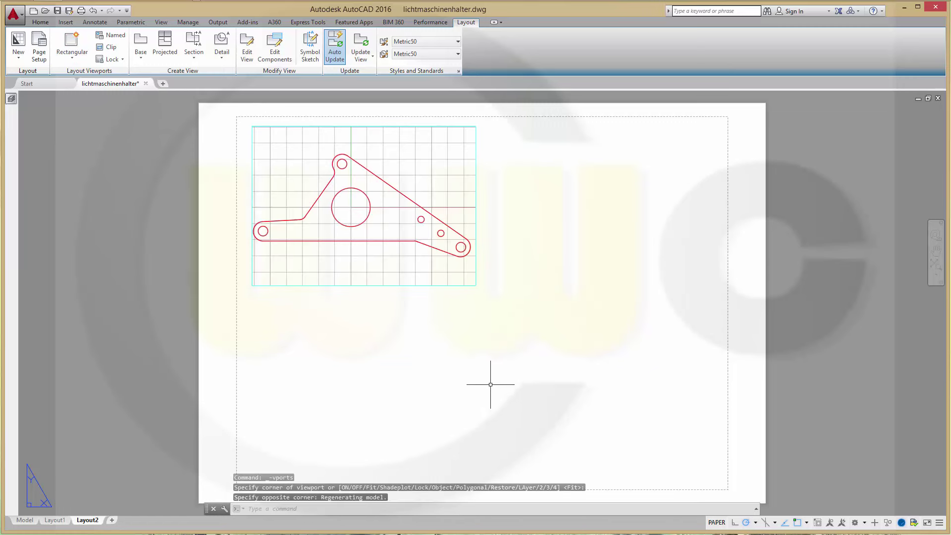
Set the new viewport's scale to 1:2 and return to paper space.
double_click(392, 266)
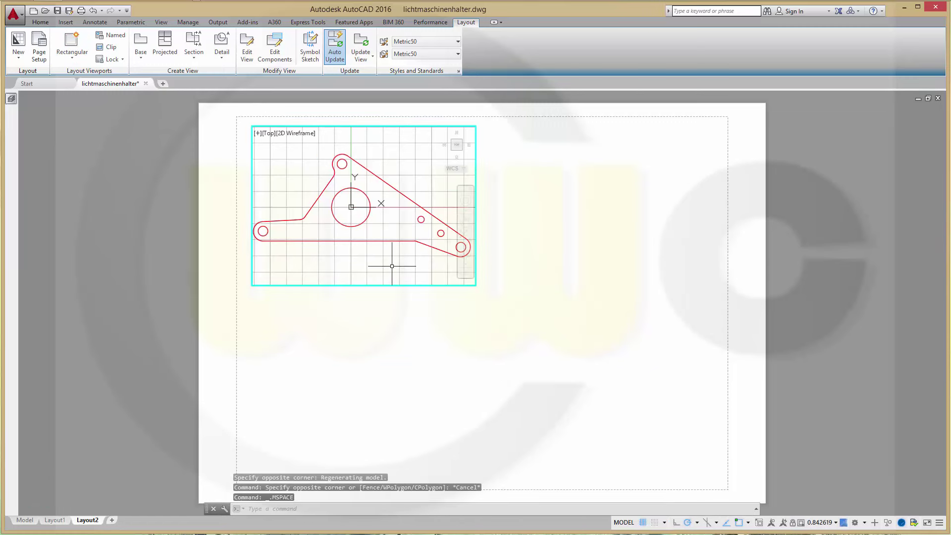
left_click(836, 522)
left_click(810, 295)
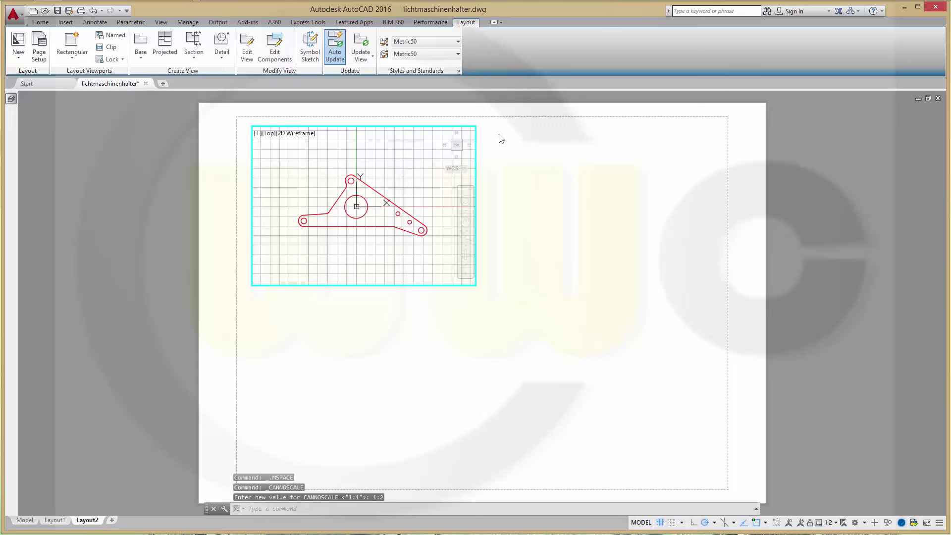
double_click(582, 233)
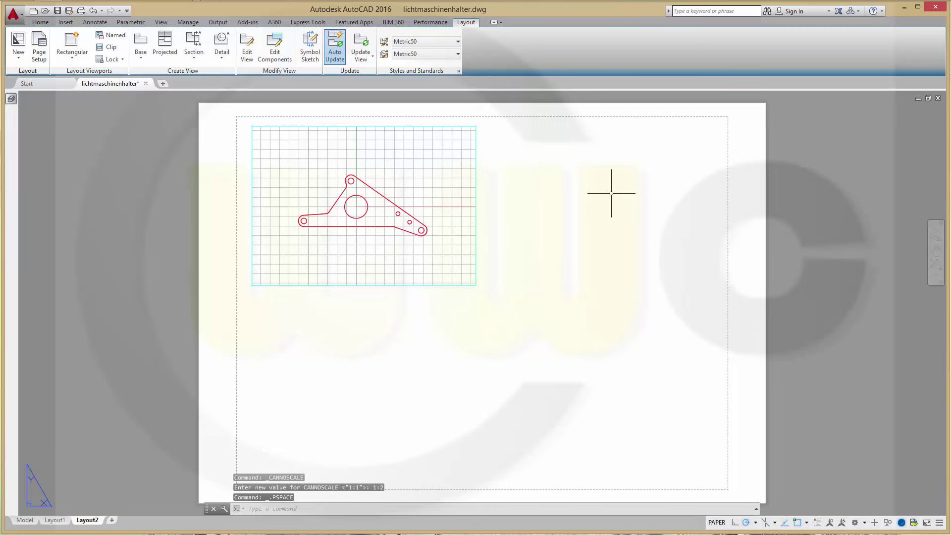
Draw a circle at the lower right of the Layout2 sheet.
left_click(42, 23)
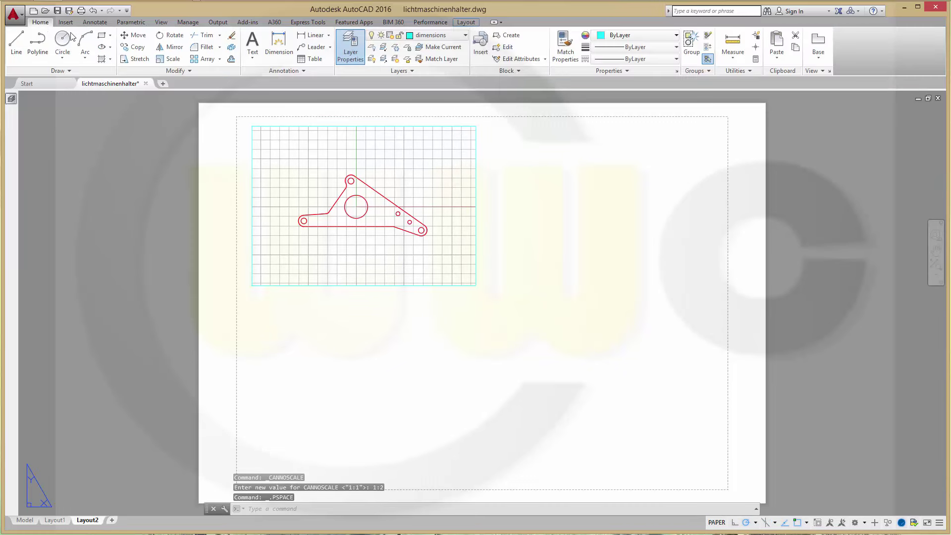
left_click(69, 38)
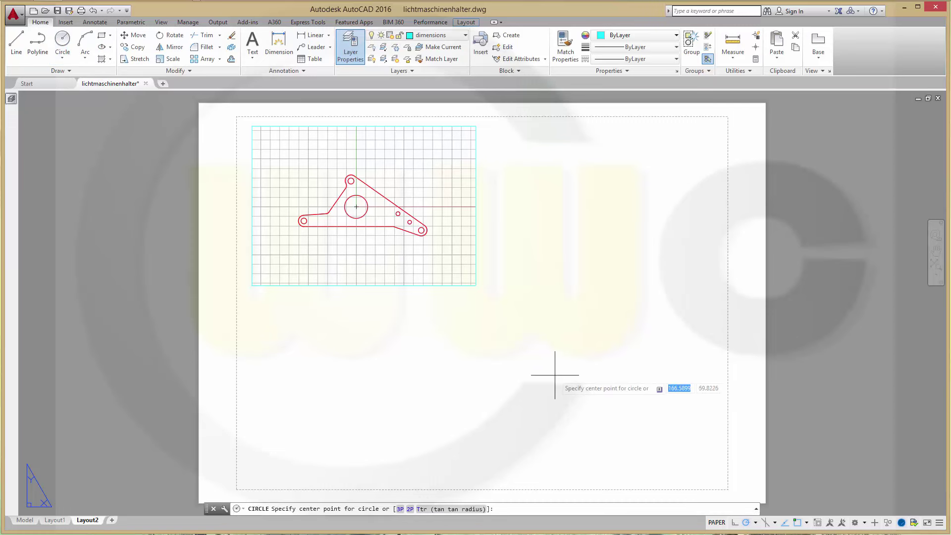
left_click(605, 348)
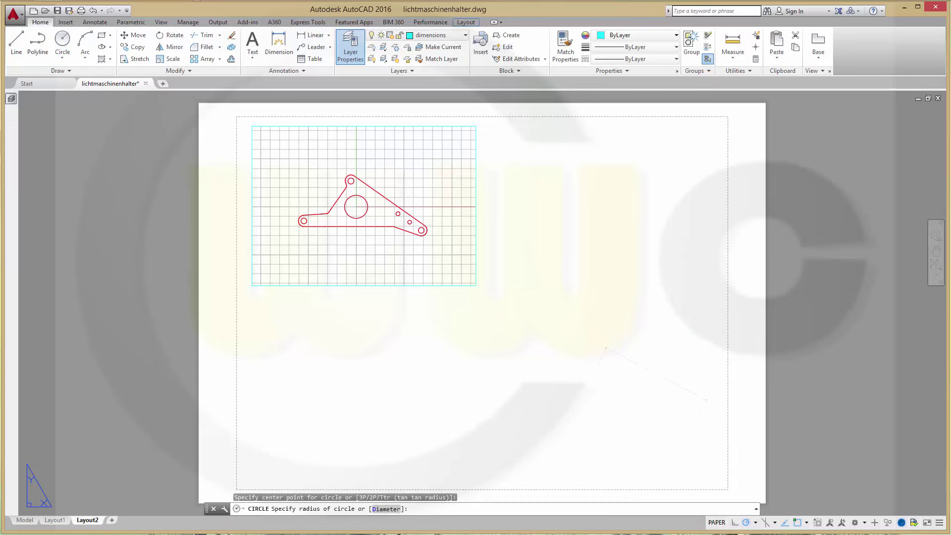
left_click(696, 422)
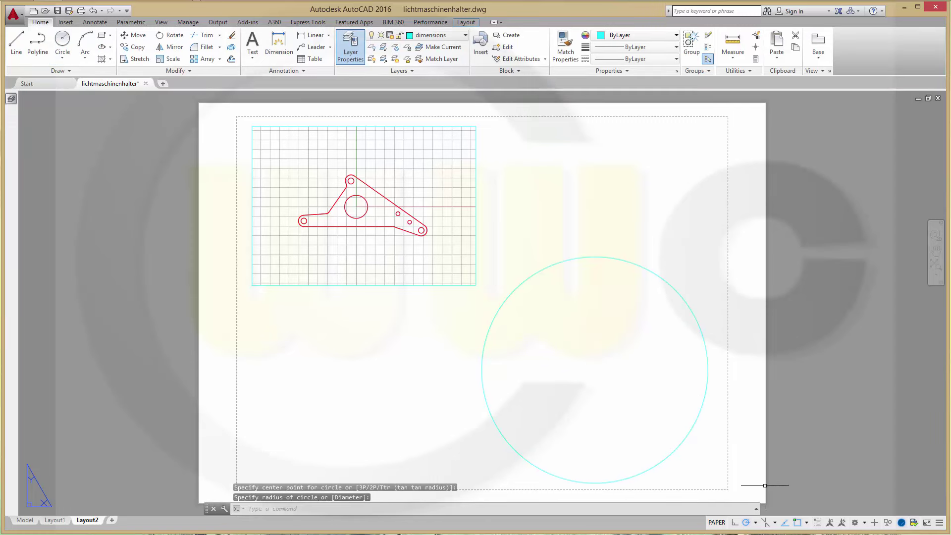
Convert the circle into a viewport and pan it to frame the bracket.
left_click(466, 23)
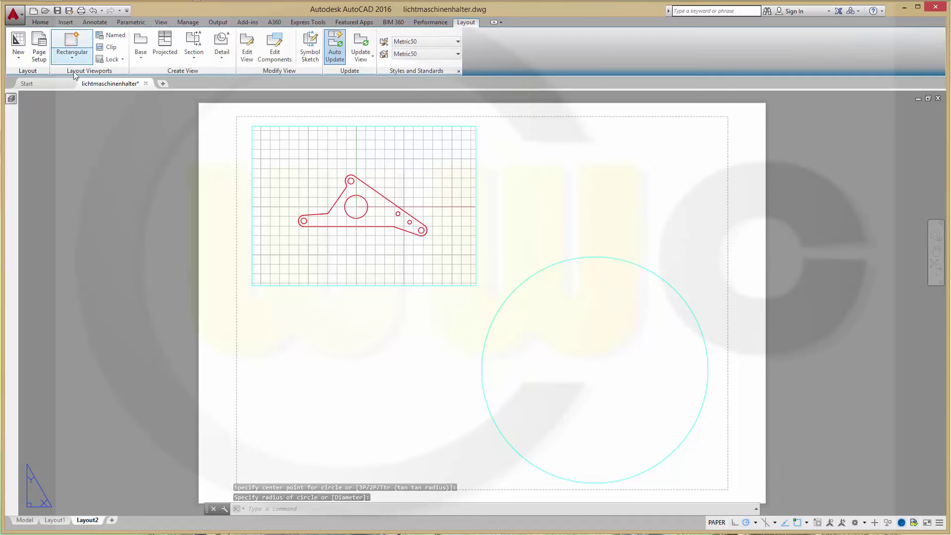
left_click(72, 58)
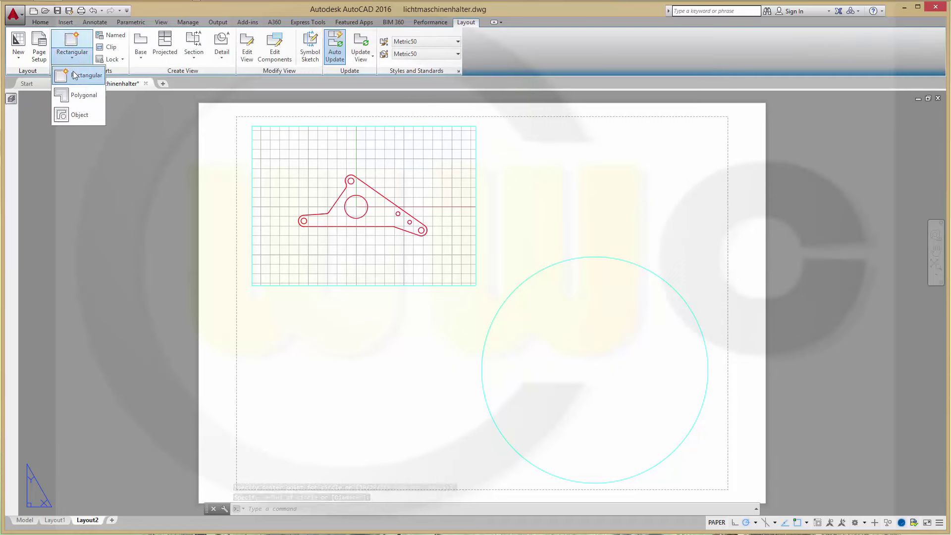
left_click(79, 115)
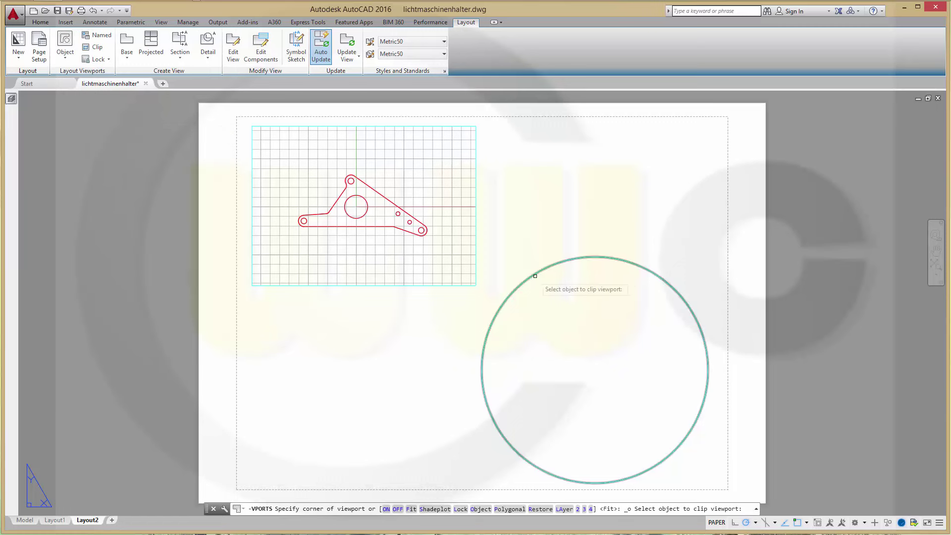
left_click(535, 275)
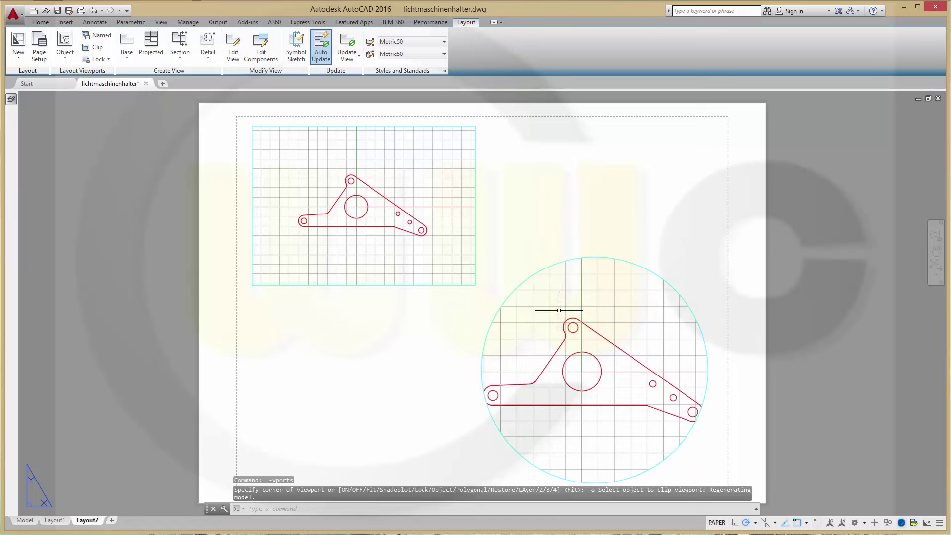
double_click(607, 316)
mouse_move(615, 415)
middle_mouse_down()
mouse_move(521, 350)
mouse_move(513, 386)
middle_mouse_up()
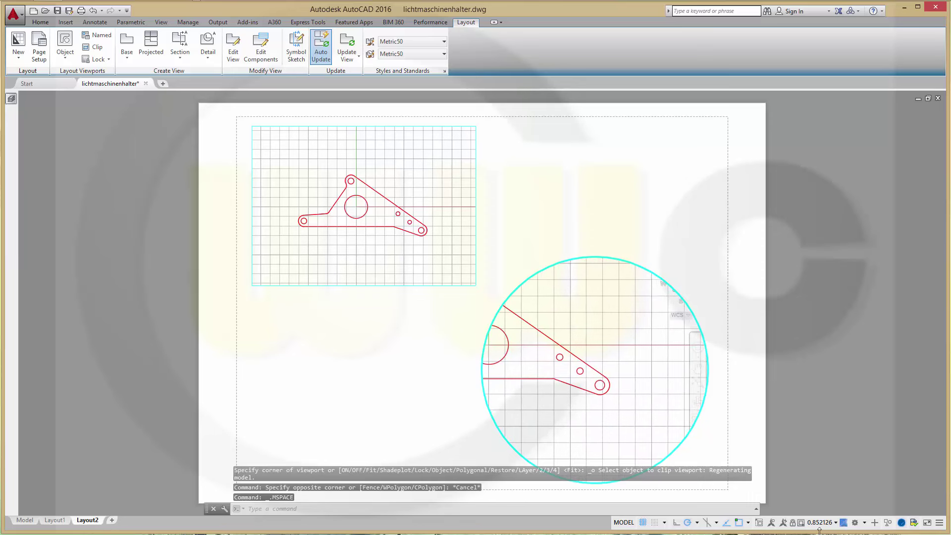
Set the circular viewport to 2:1, leave it, and switch to the Model tab.
left_click(836, 524)
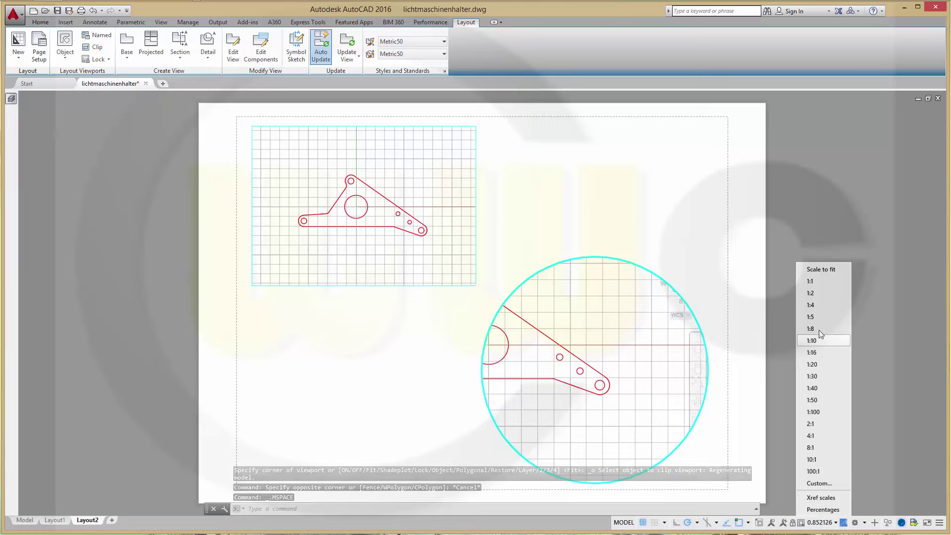
left_click(816, 426)
double_click(605, 318)
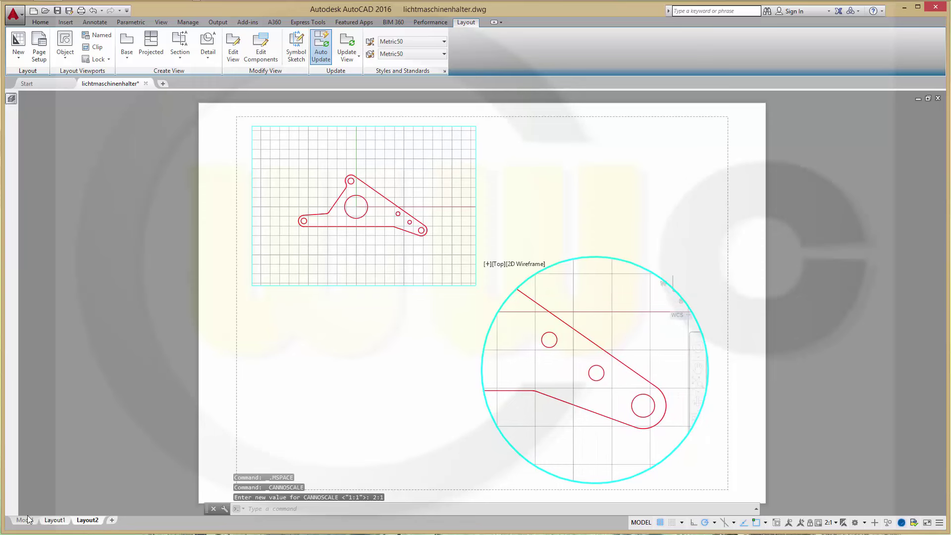
double_click(361, 372)
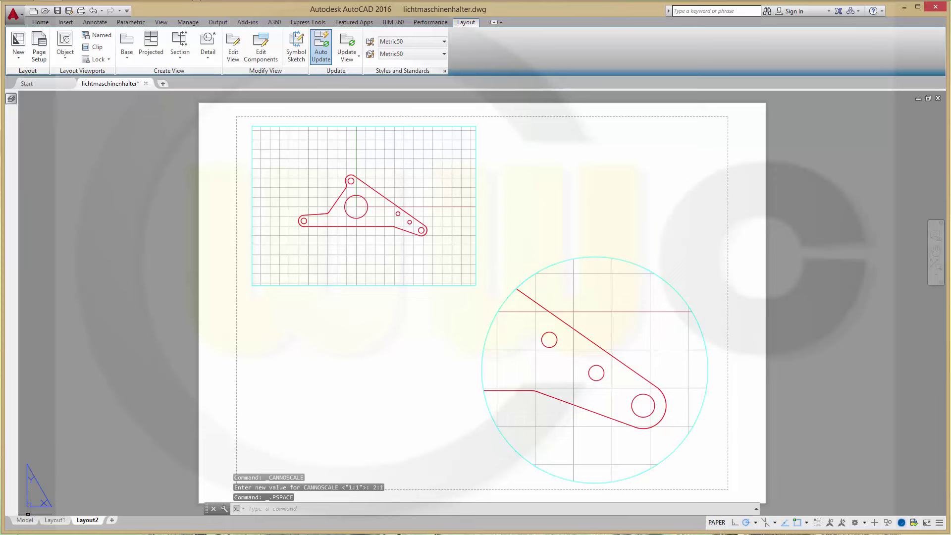
left_click(25, 520)
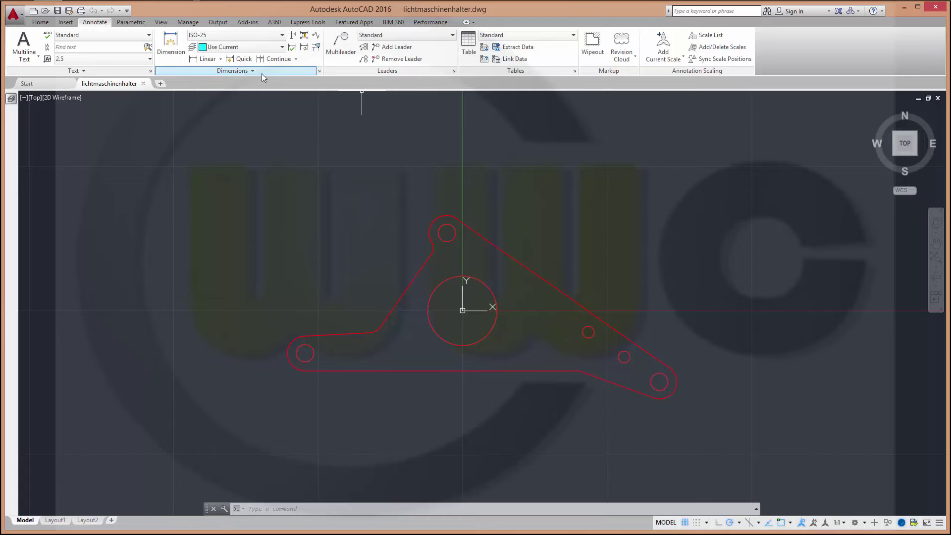
Open the Dimension Style Manager from the Annotate tab's Dimensions panel launcher.
left_click(320, 71)
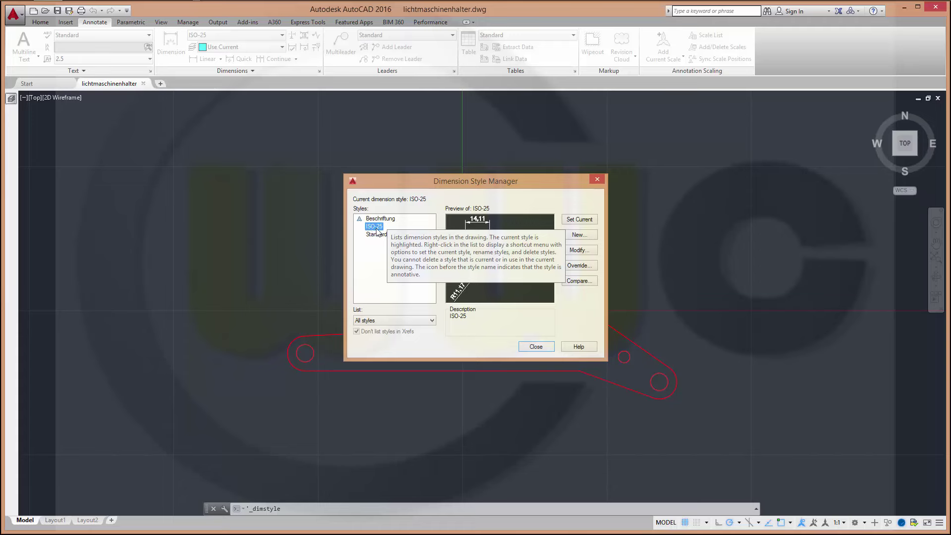
Create a new dimension style 'annotative ISO-25' from ISO-25 with Annotative ticked on the Fit tab.
left_click(578, 235)
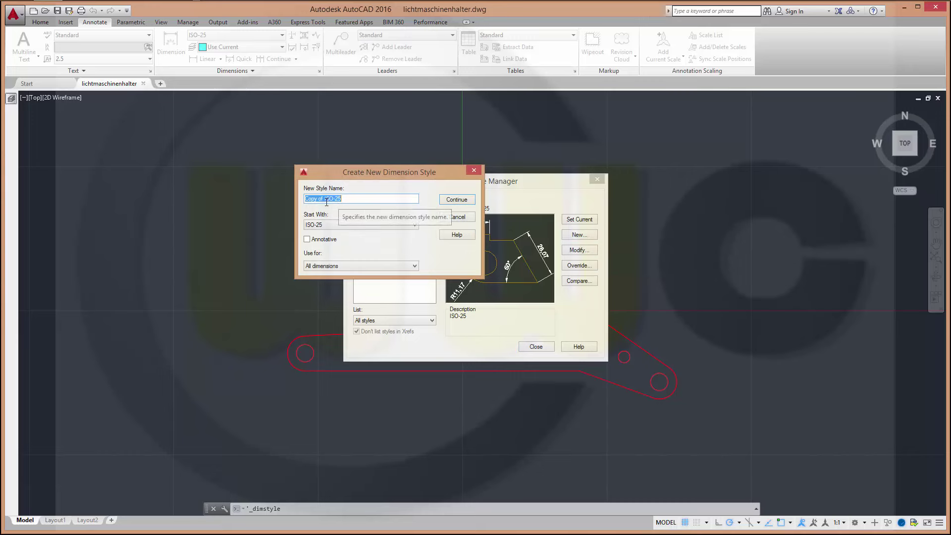
left_click(325, 198)
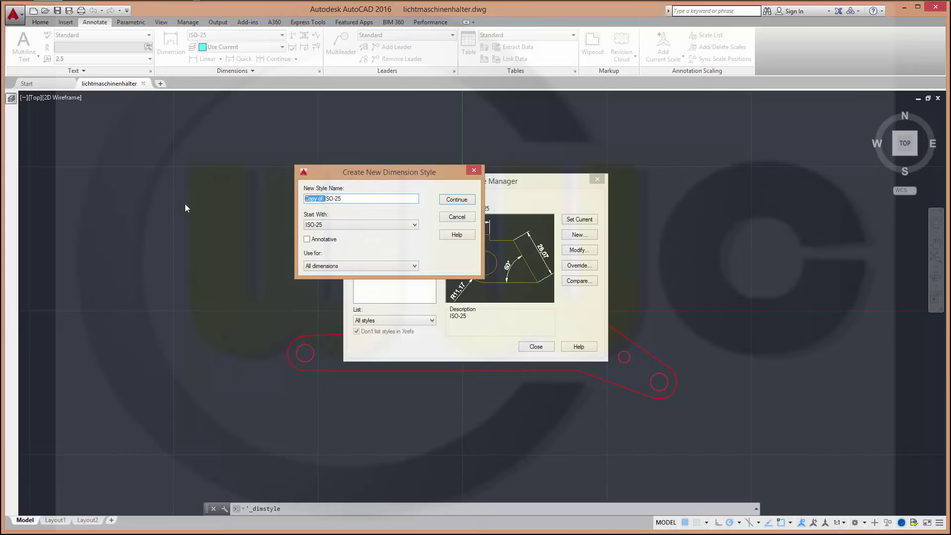
type("annotativ")
type("e")
left_click(466, 202)
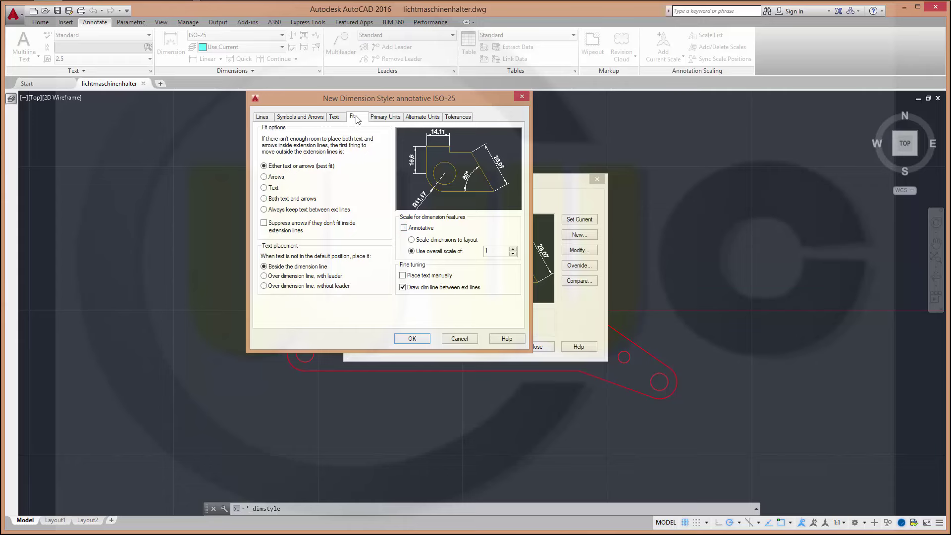
left_click(404, 228)
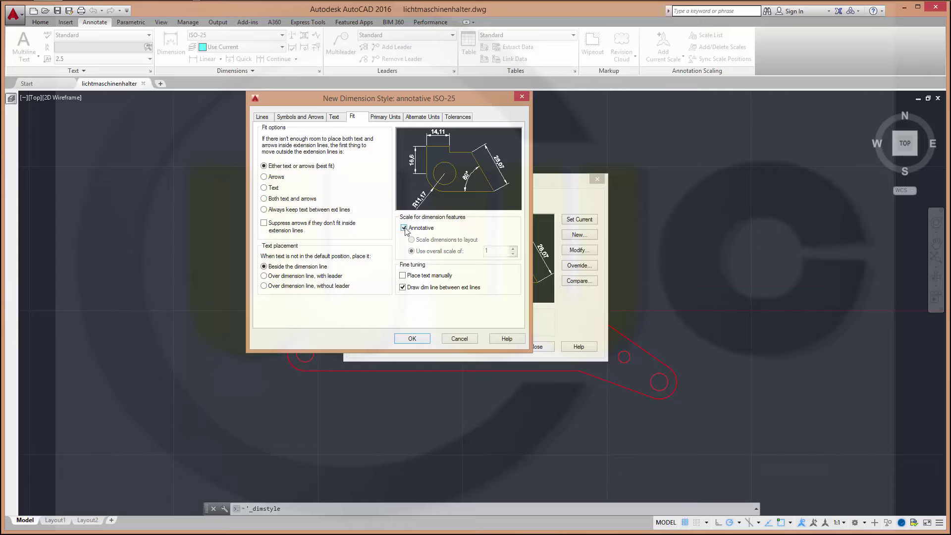
left_click(413, 340)
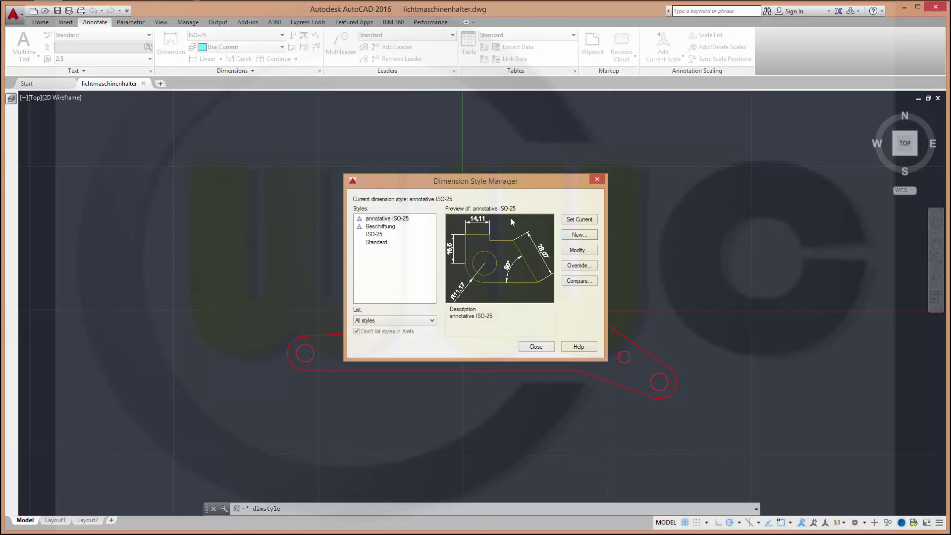
Close the Dimension Style Manager and start the Dimension command on the Annotate tab.
left_click(537, 347)
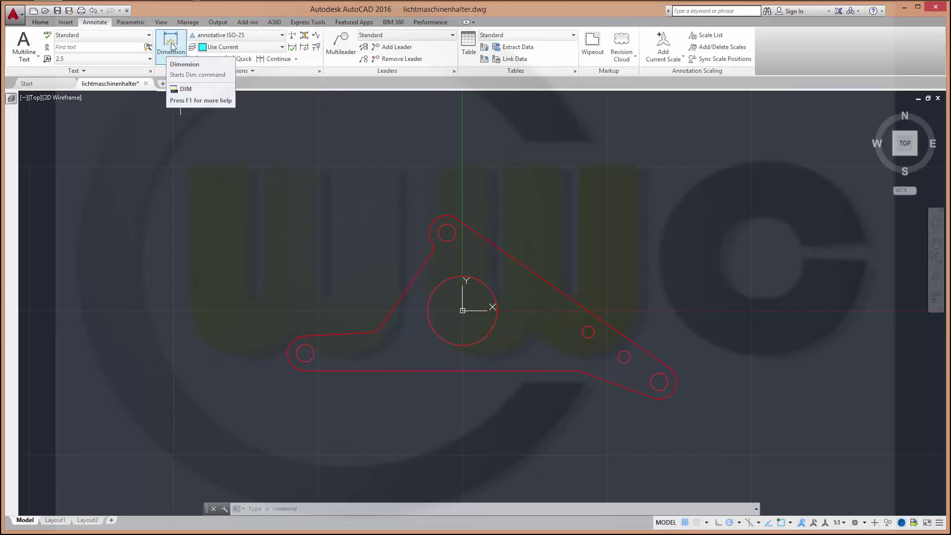
left_click(171, 45)
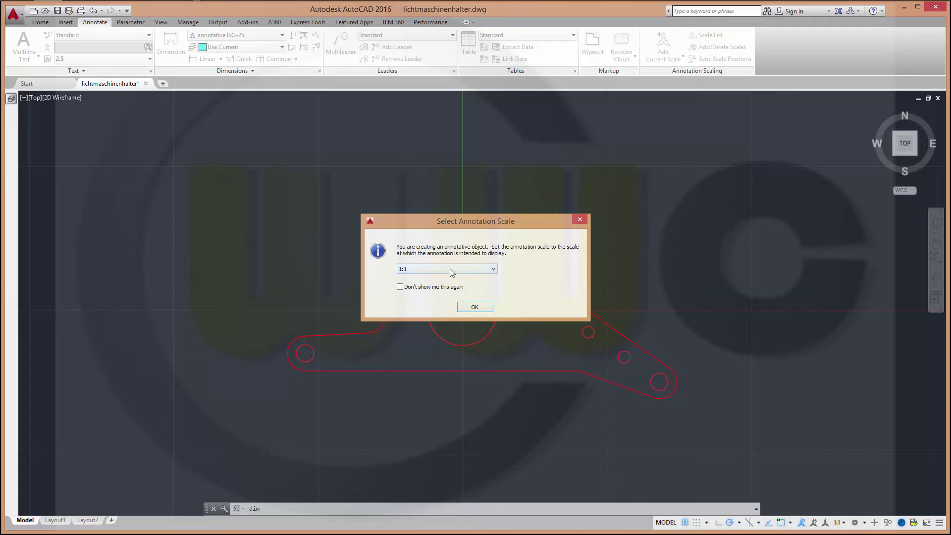
At 1:1 annotation scale, dimension 15 between the end hole centres using the Center snap.
left_click(475, 307)
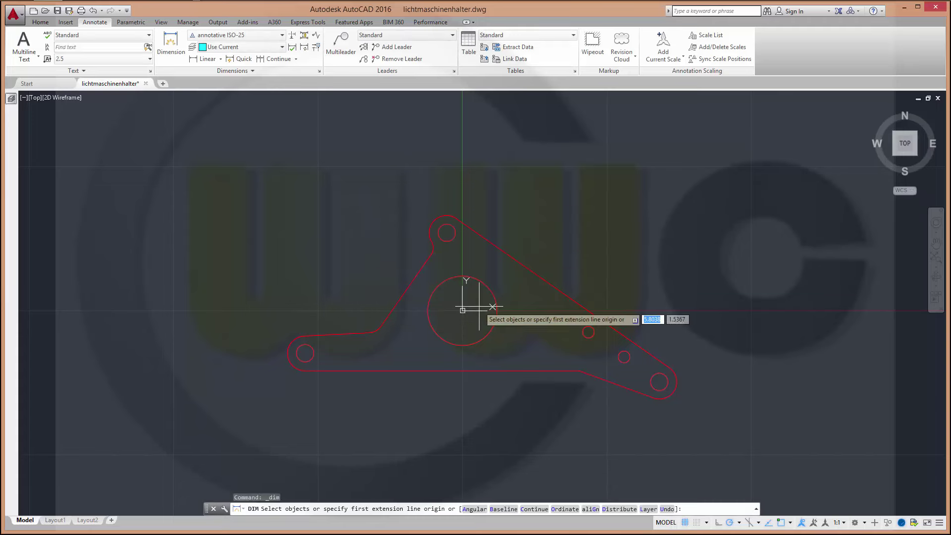
scroll(700, 390, "up", 2)
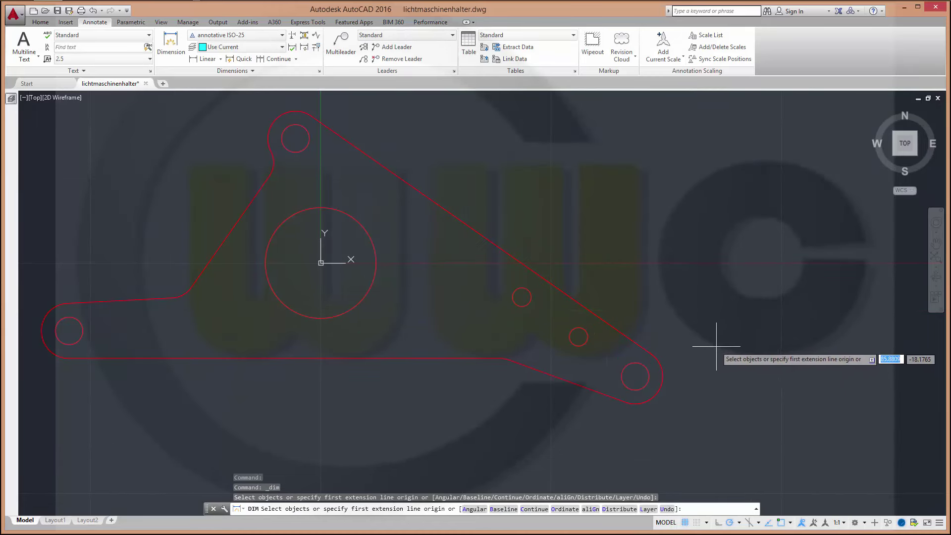
right_click(711, 319, "shift")
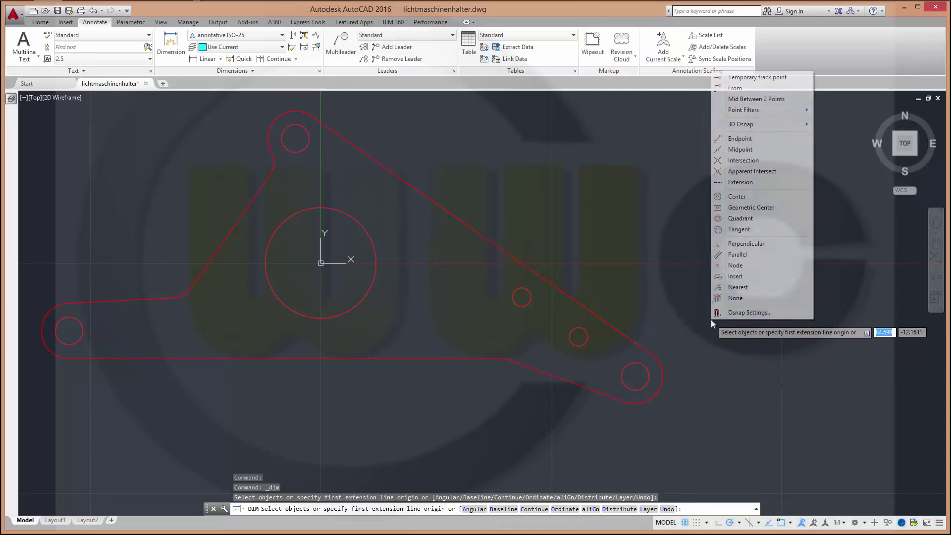
left_click(737, 196)
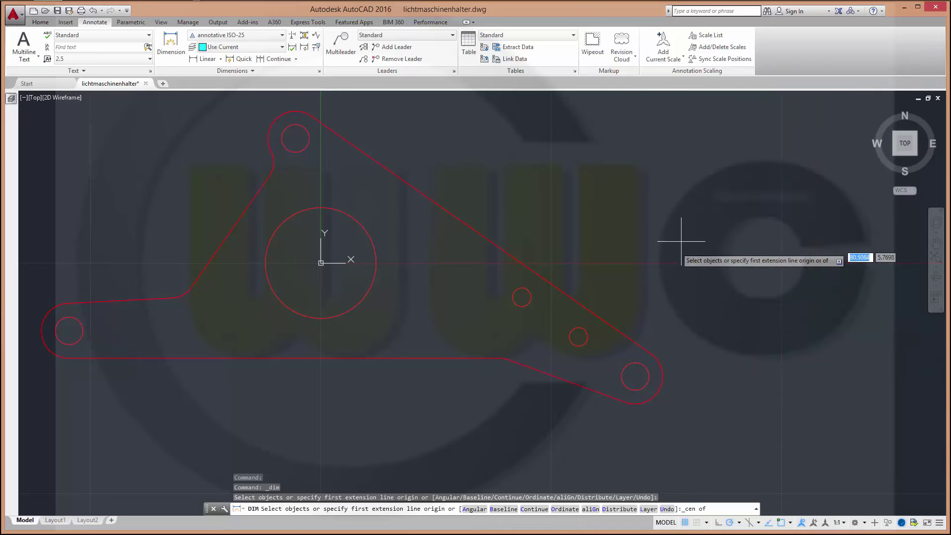
left_click(635, 376)
right_click(692, 255, "shift")
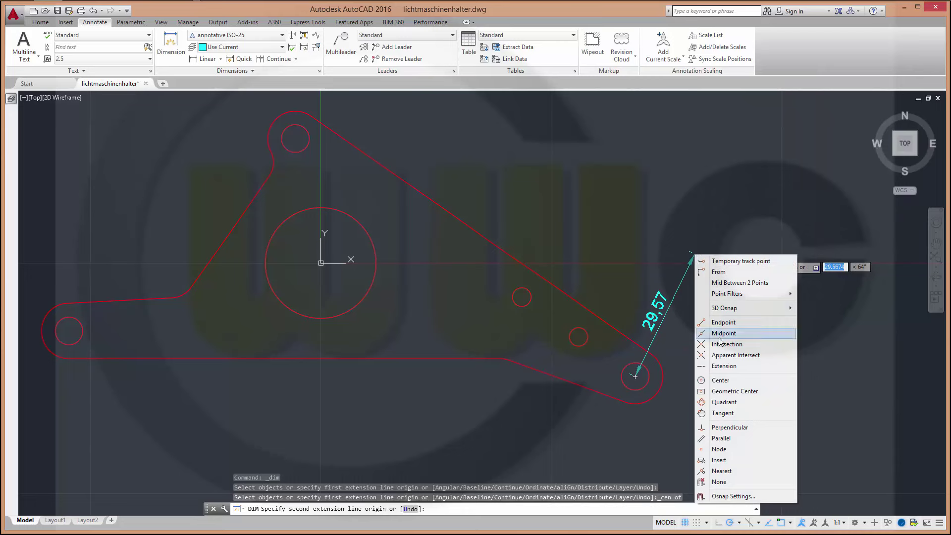
left_click(721, 381)
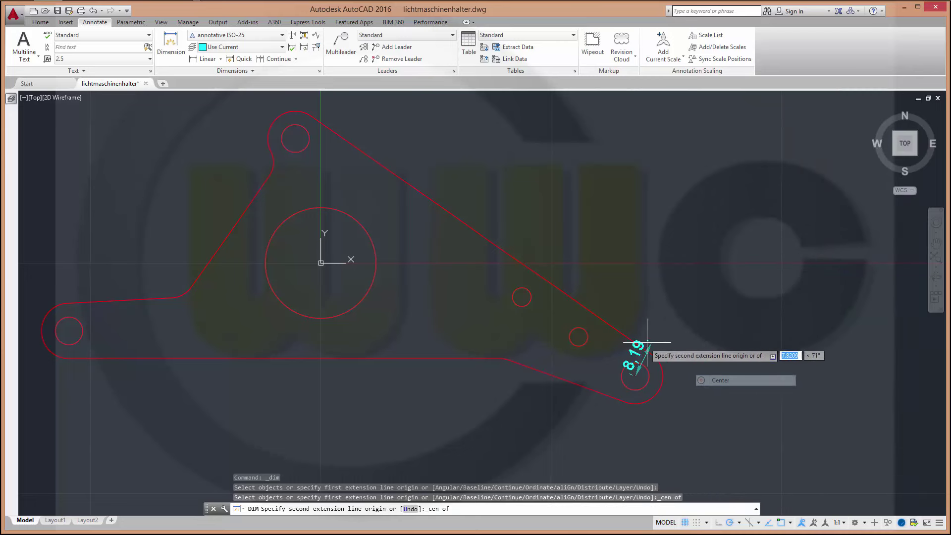
left_click(578, 337)
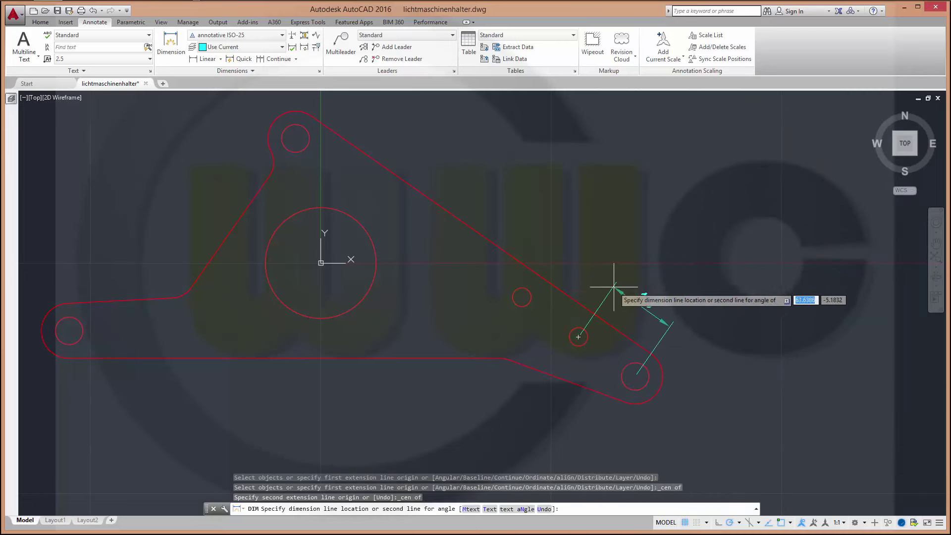
left_click(644, 308)
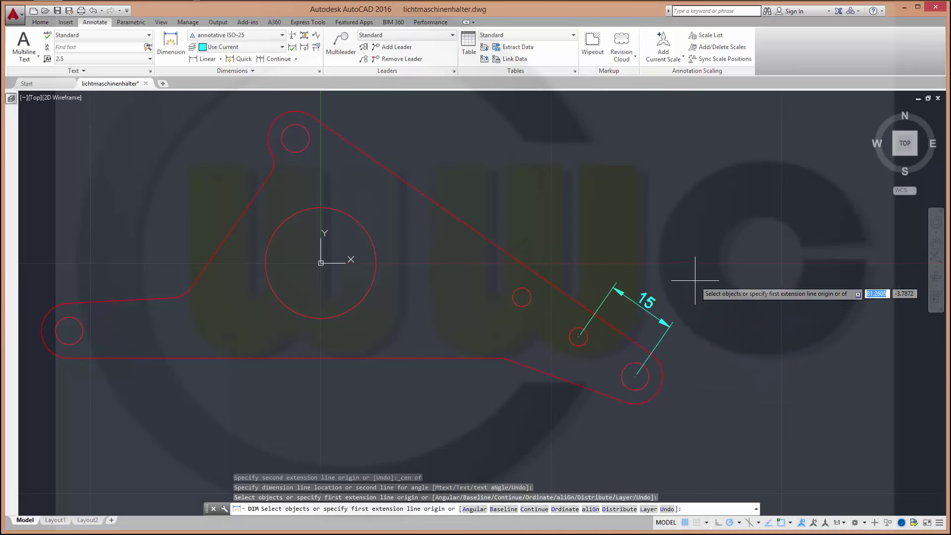
Continue the chain from the 15 dimension through the remaining hole centres (15, 40, 20).
right_click(636, 221)
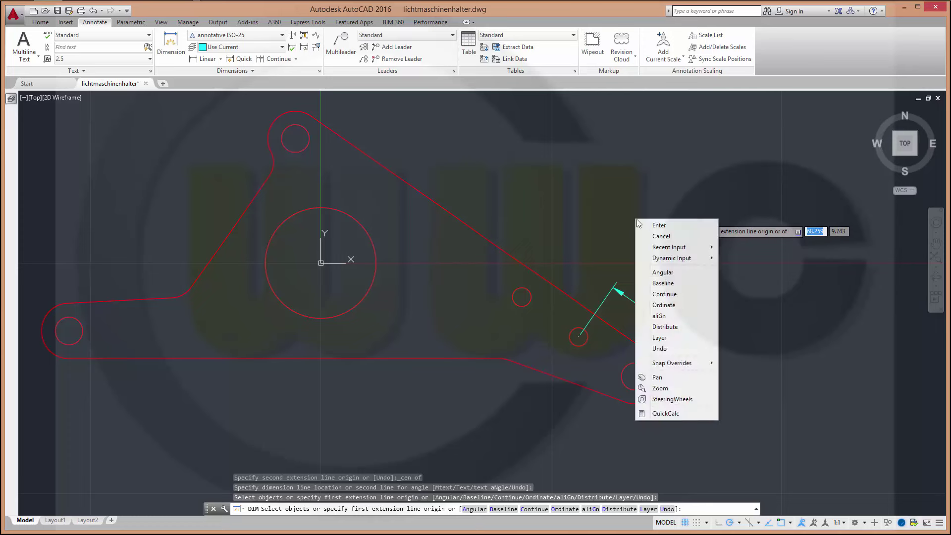
left_click(666, 294)
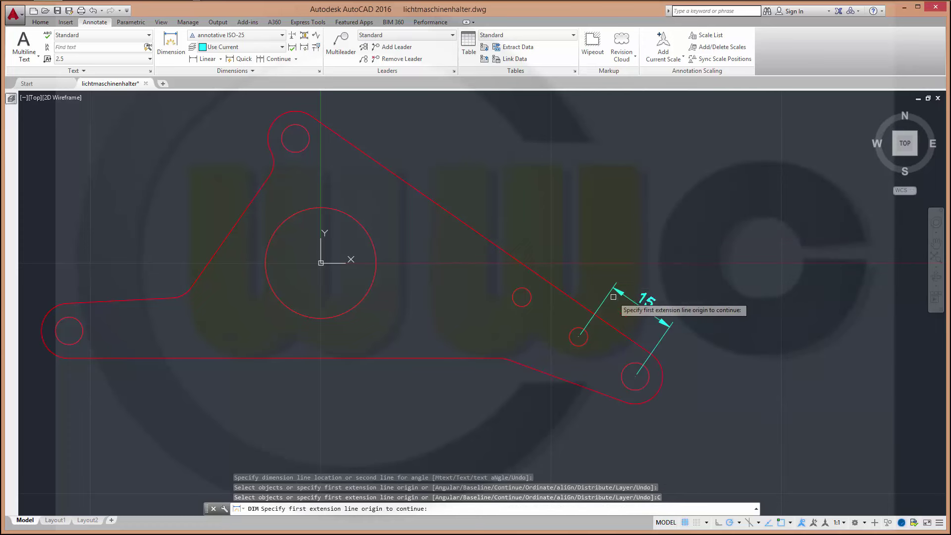
left_click(614, 296)
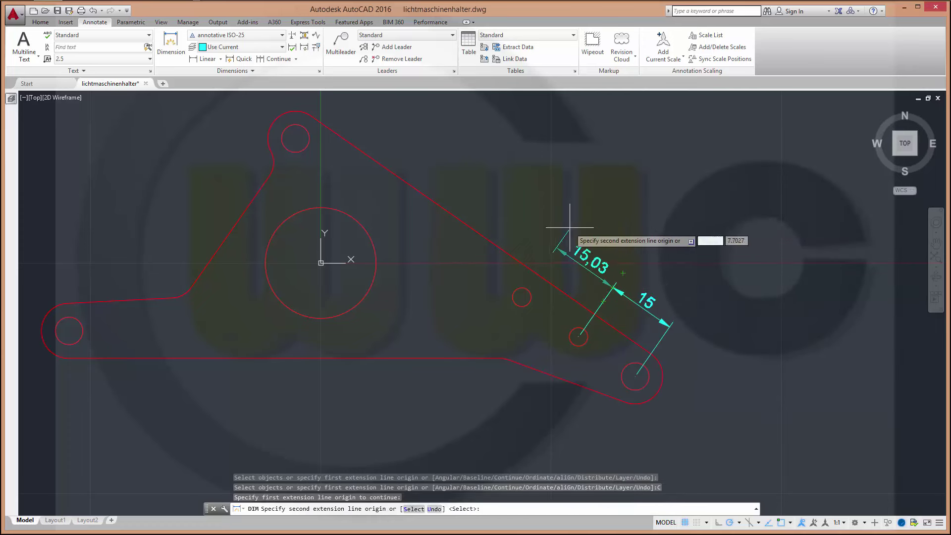
right_click(556, 214, "shift")
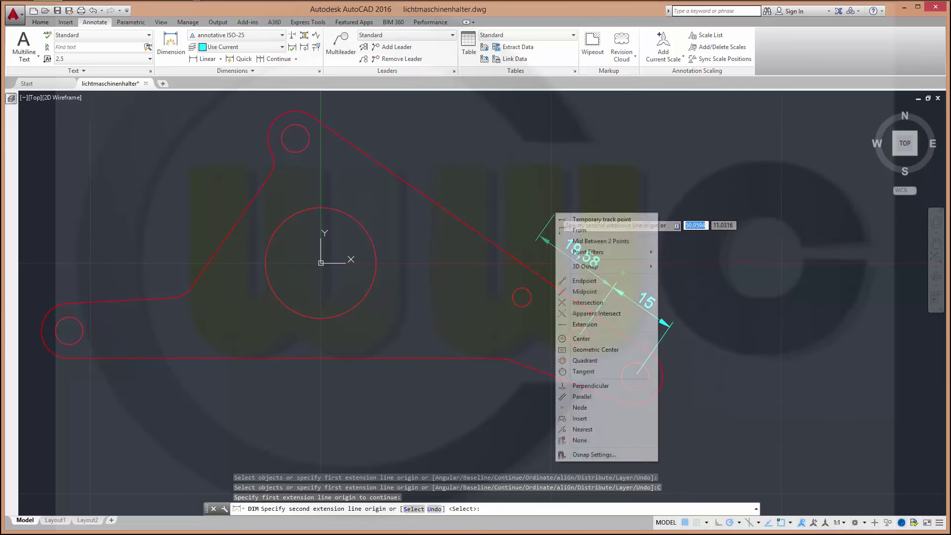
left_click(582, 338)
left_click(520, 301)
right_click(526, 185, "shift")
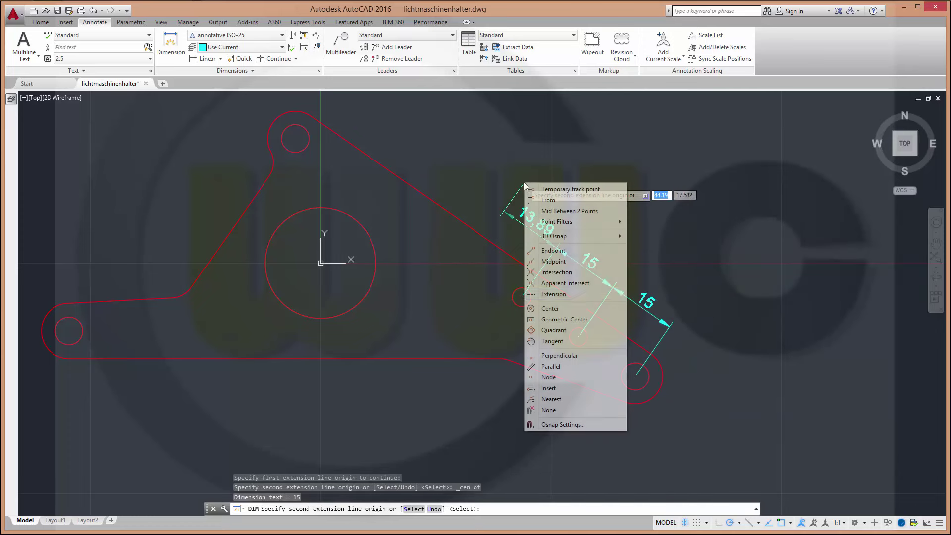
left_click(550, 308)
left_click(522, 297)
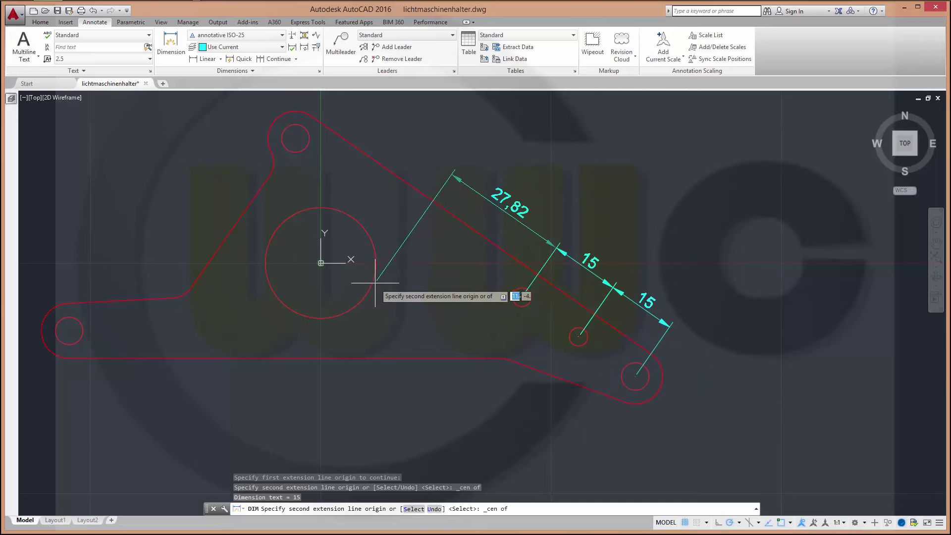
left_click(321, 262)
right_click(541, 157, "shift")
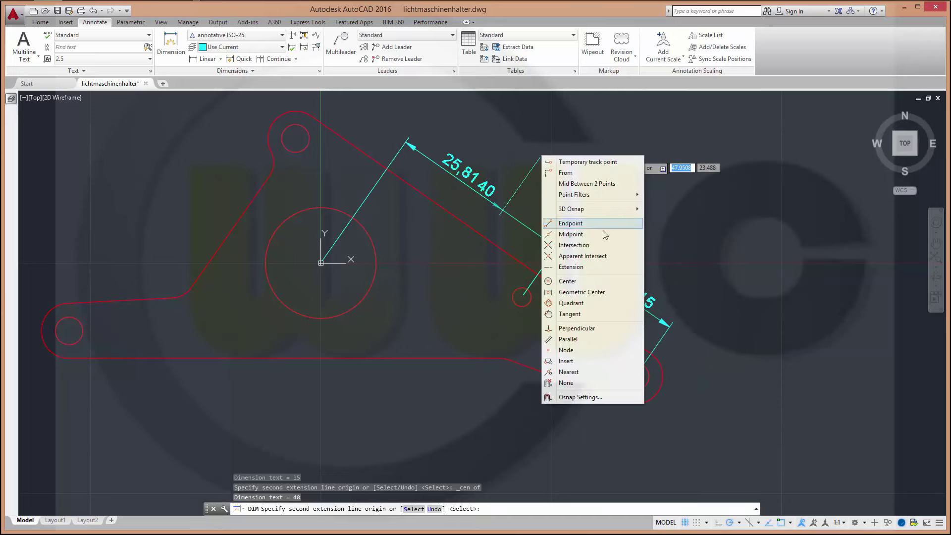
left_click(572, 280)
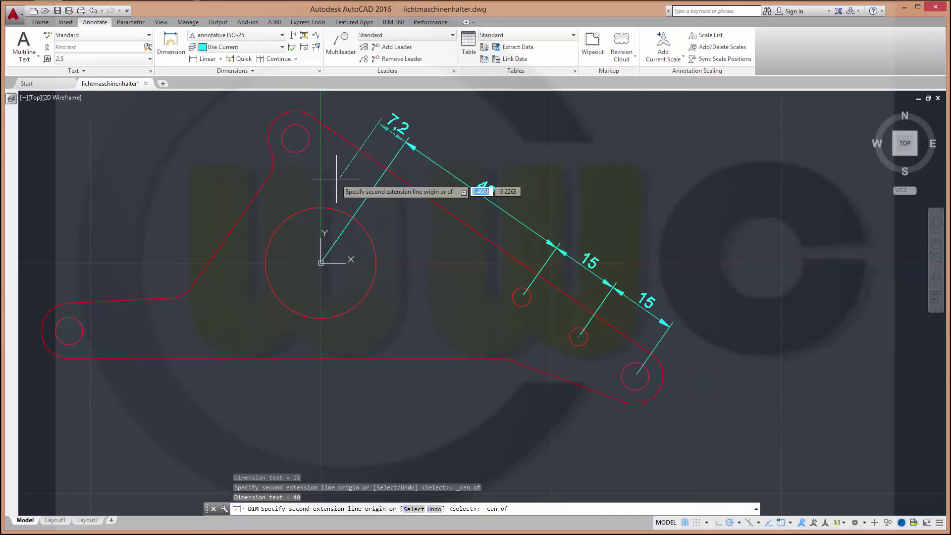
left_click(300, 151)
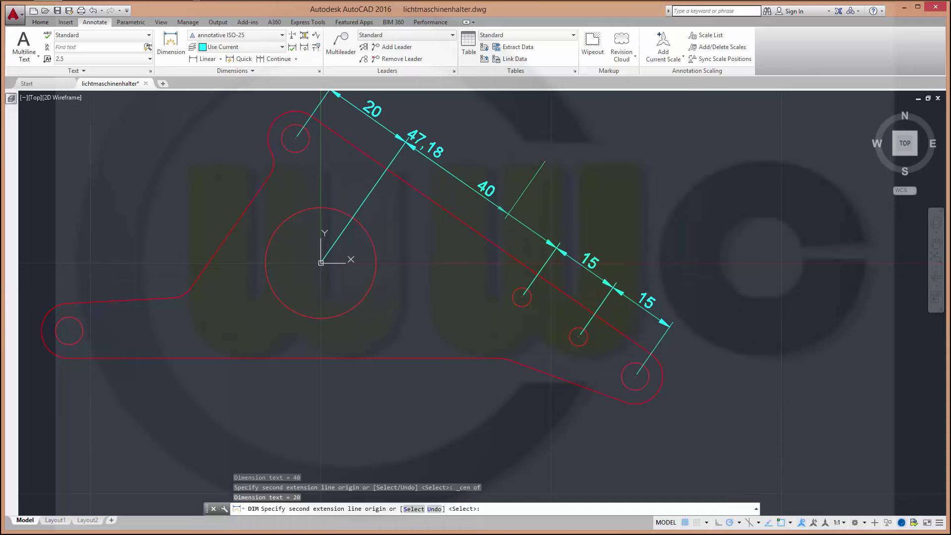
key("Escape")
middle_click_drag(611, 225, 640, 253)
scroll(625, 309, "up", 2)
scroll(611, 277, "down", 2)
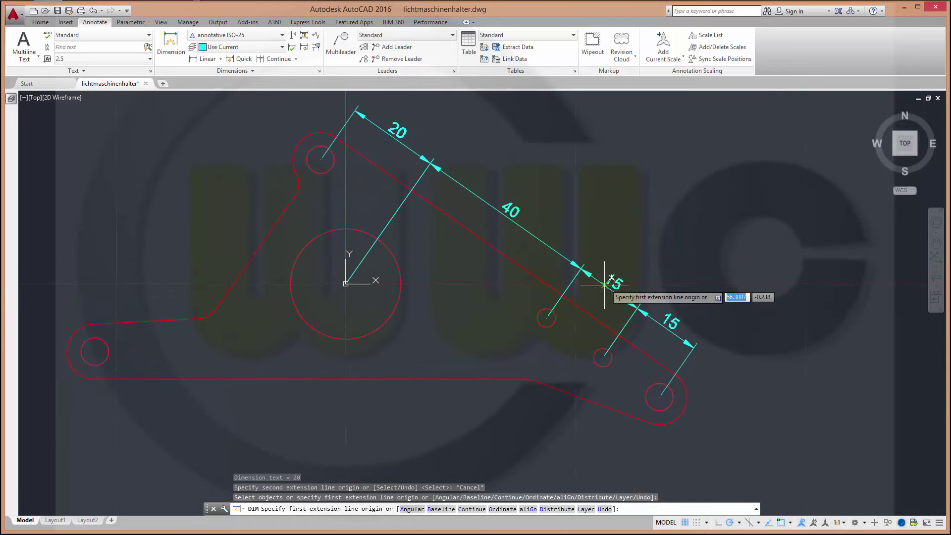
scroll(599, 178, "down", 2)
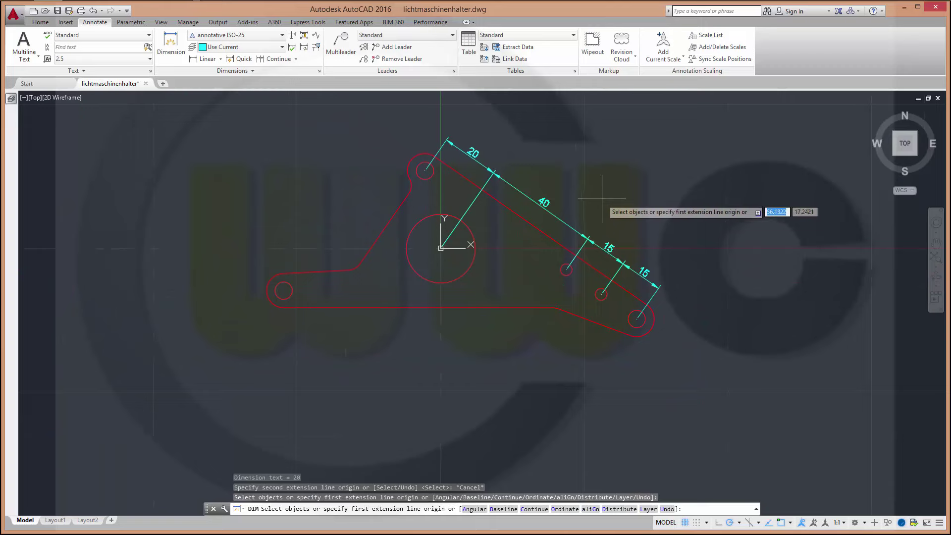
Try annotation scale 1:2 with annotation visibility toggled, then set the scale back to 1:1.
middle_click_drag(609, 195, 537, 228)
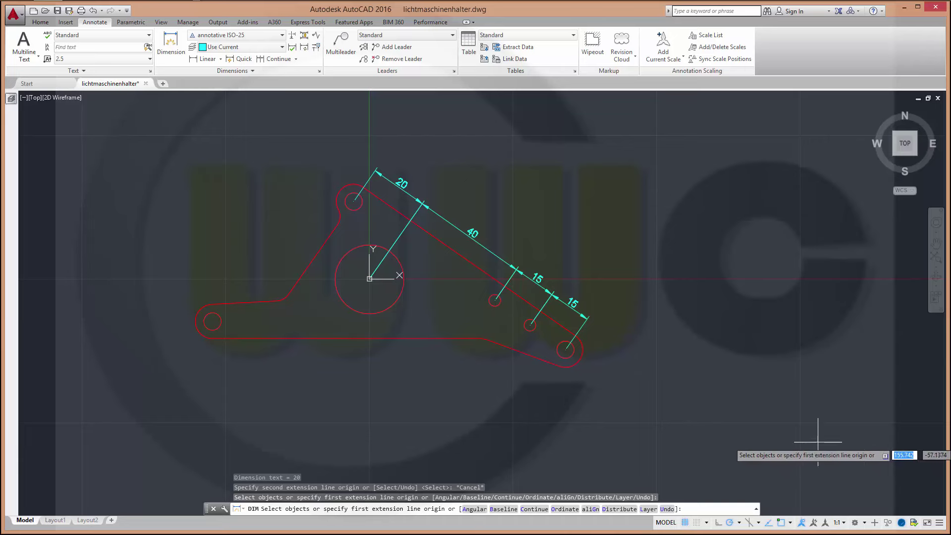
key("Escape")
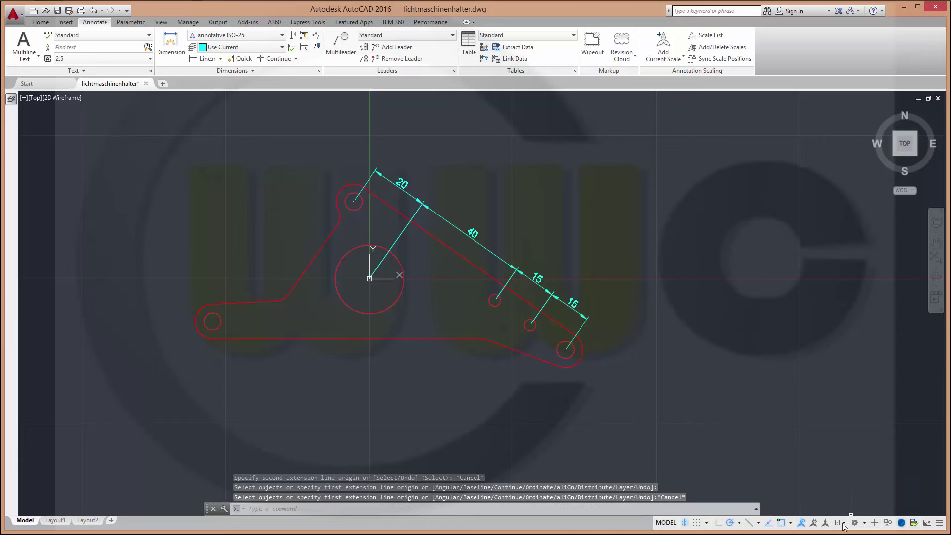
left_click(845, 524)
left_click(841, 297)
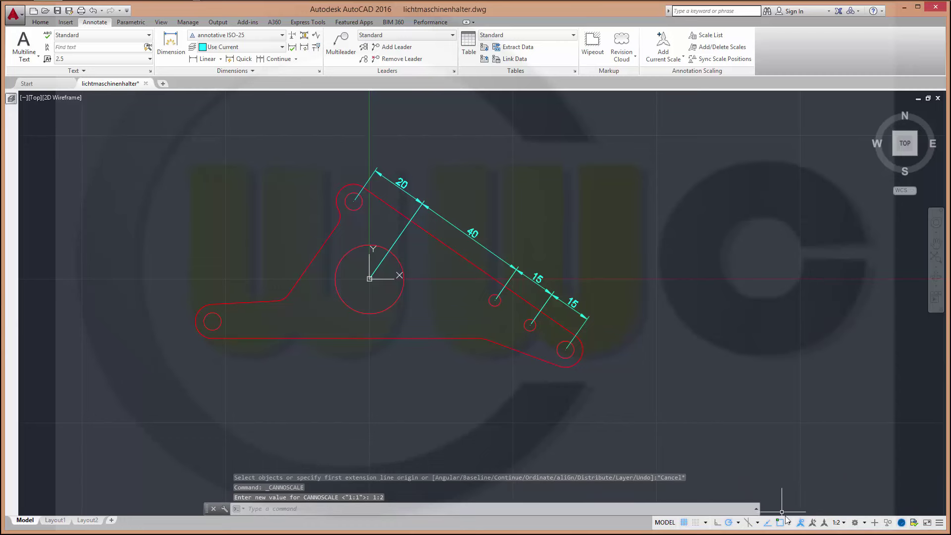
left_click(801, 524)
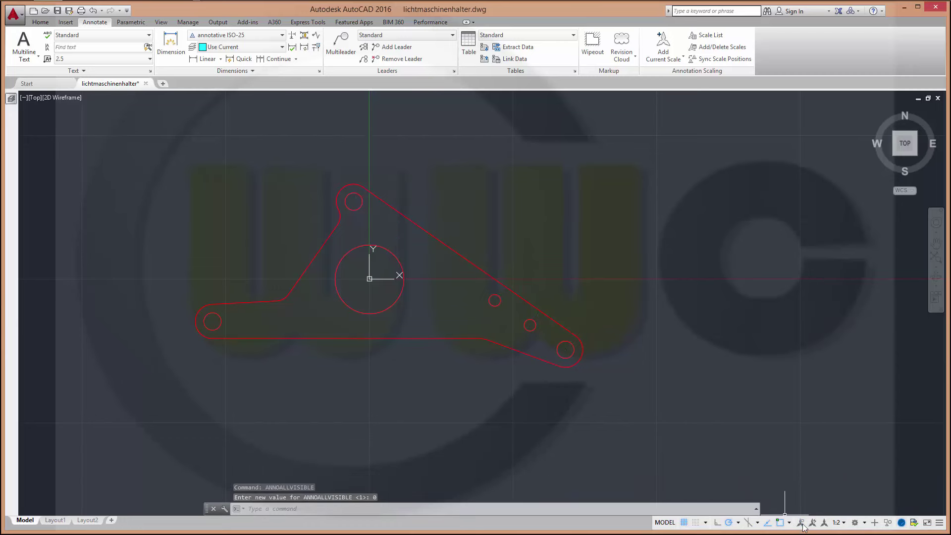
left_click(801, 524)
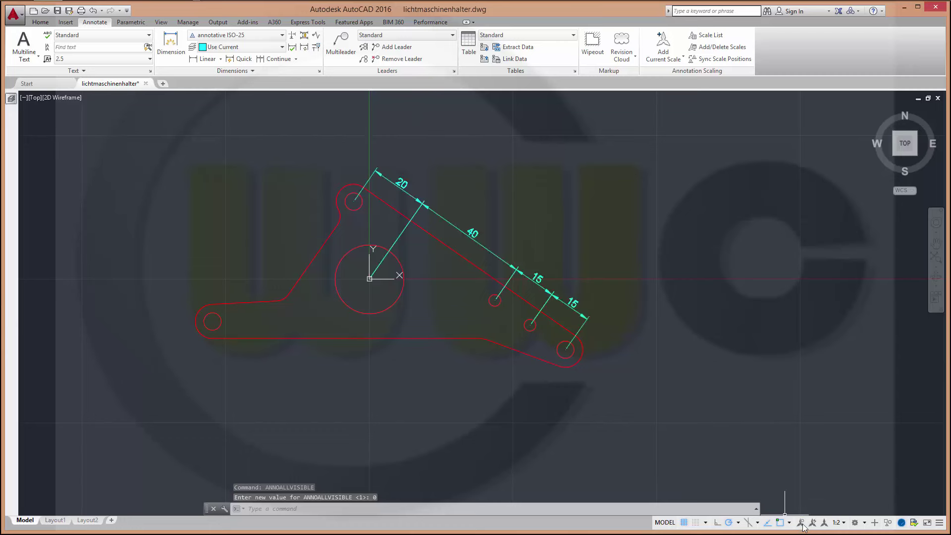
left_click(801, 524)
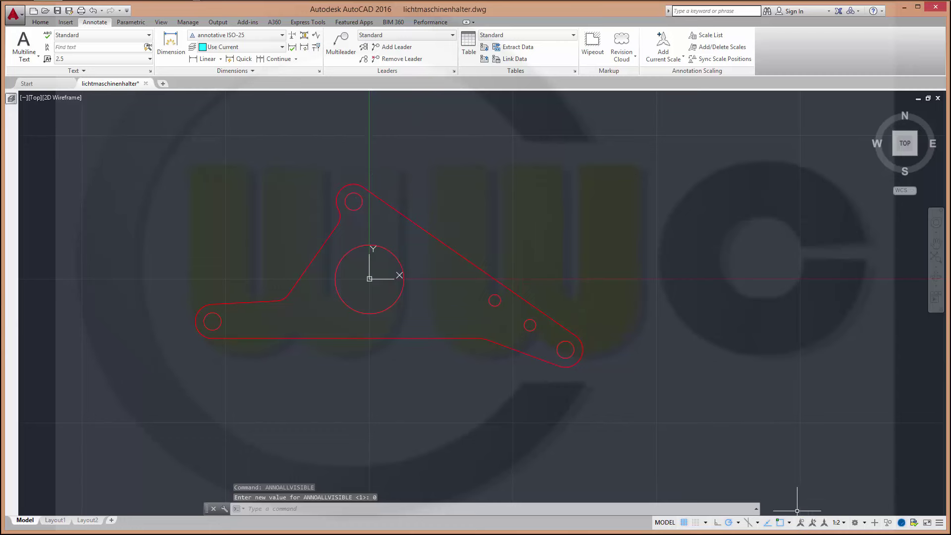
left_click(837, 523)
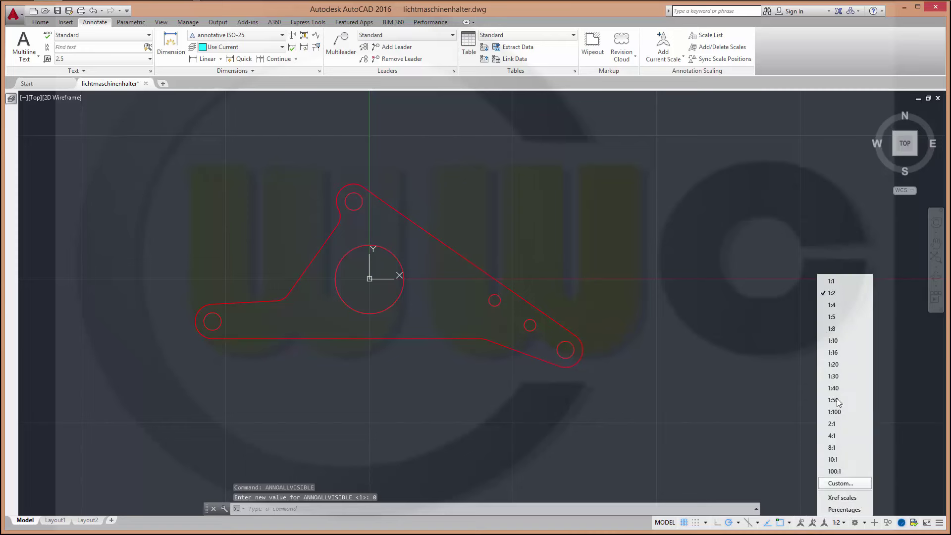
left_click(832, 281)
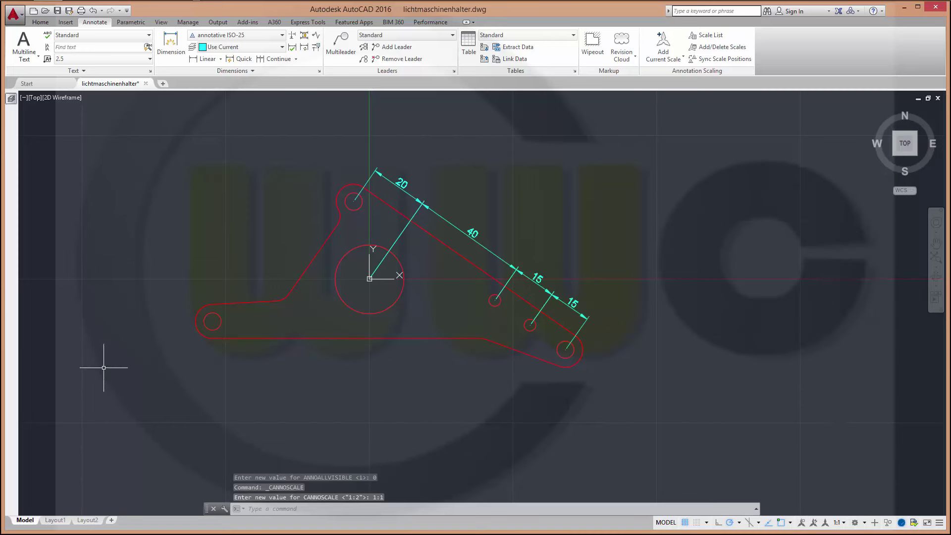
left_click(55, 520)
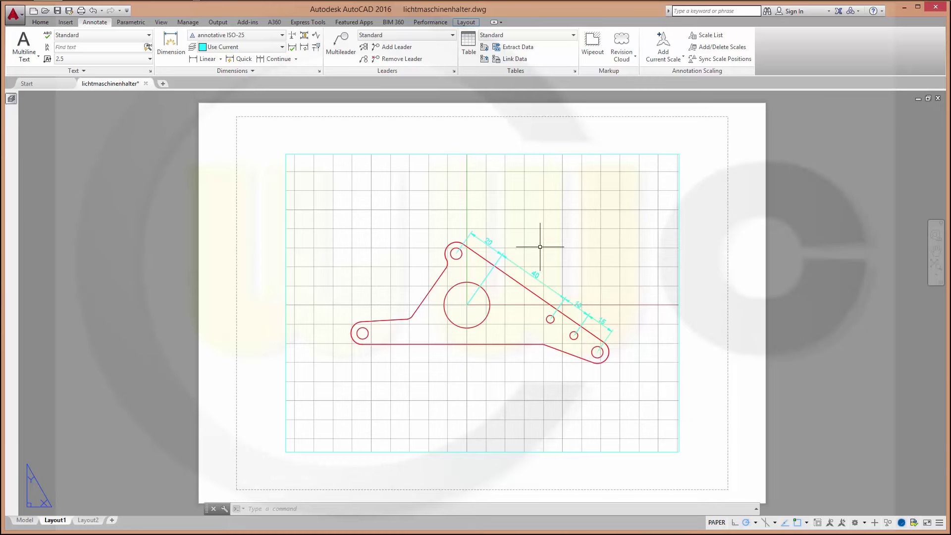
left_click(85, 523)
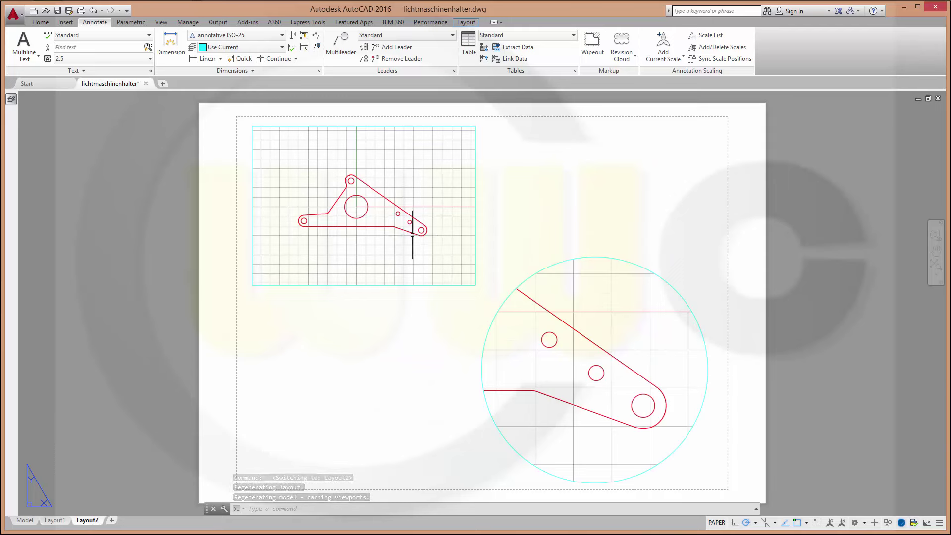
left_click(22, 520)
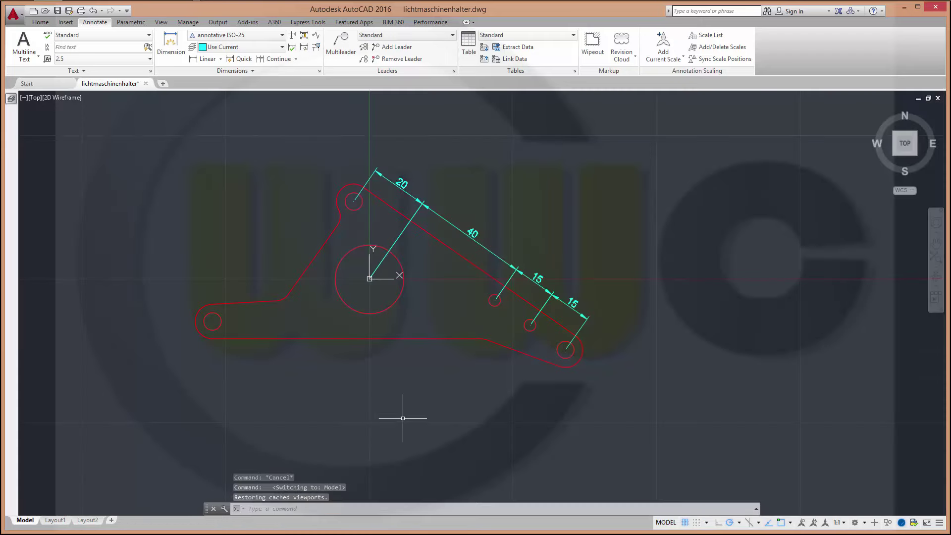
Save the drawing, then dimension the lower-right end R6 and its hole Ø6.
middle_click_drag(561, 384, 590, 414)
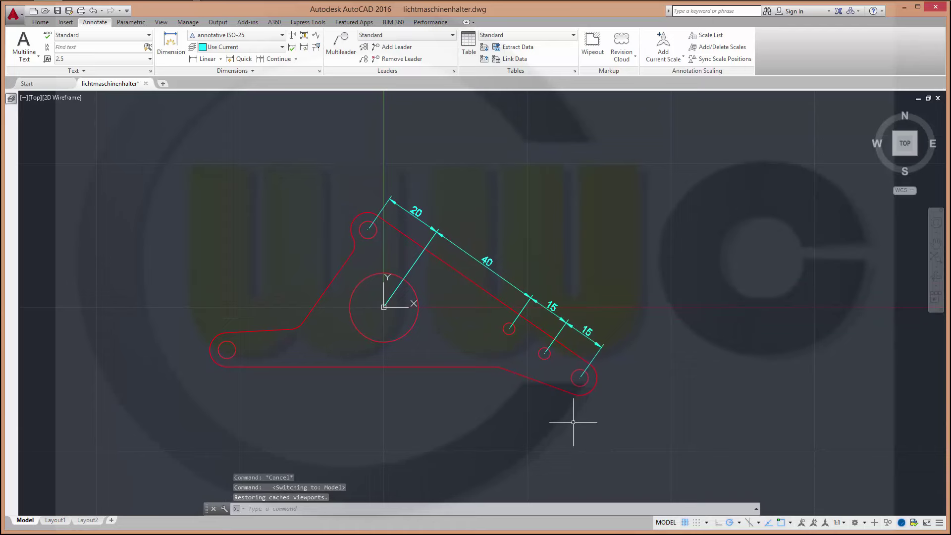
key("ctrl+s")
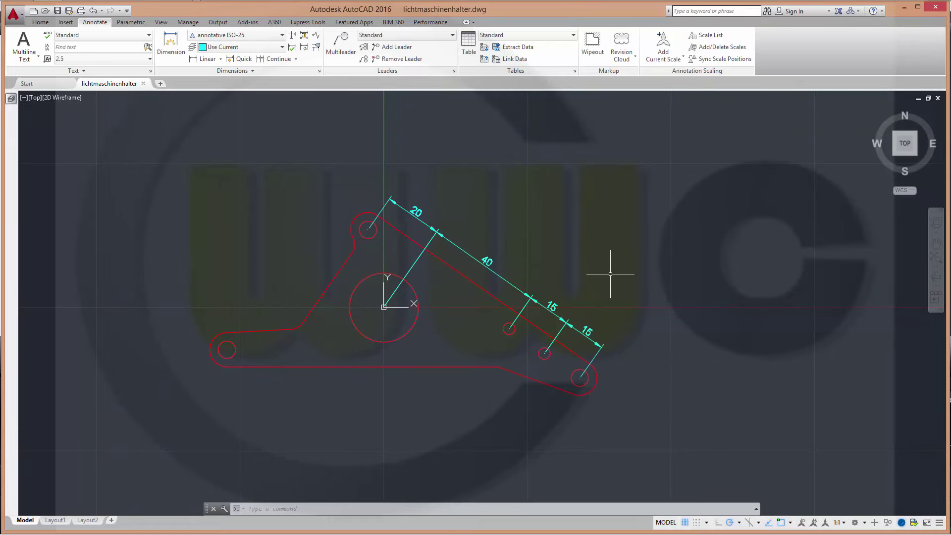
left_click(170, 51)
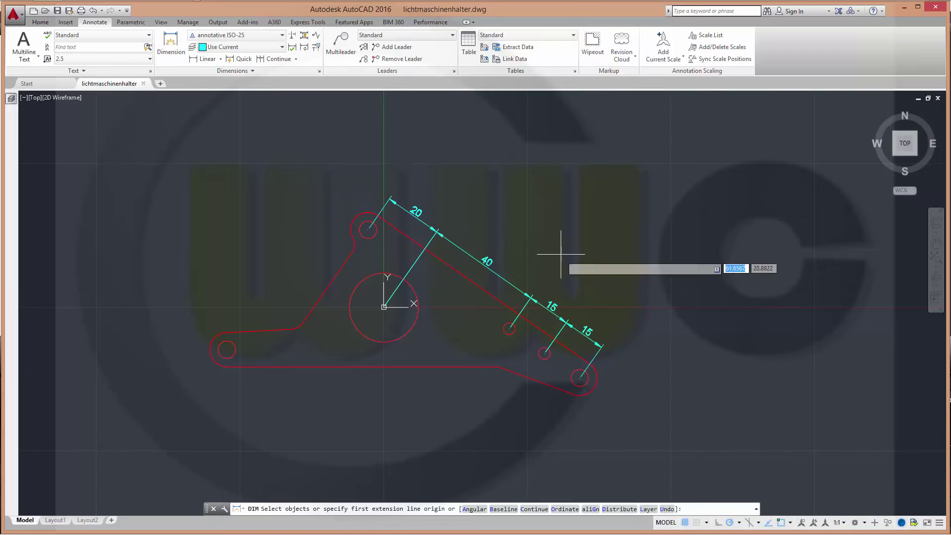
scroll(581, 409, "down", 2)
scroll(581, 409, "up", 2)
scroll(579, 390, "up", 1)
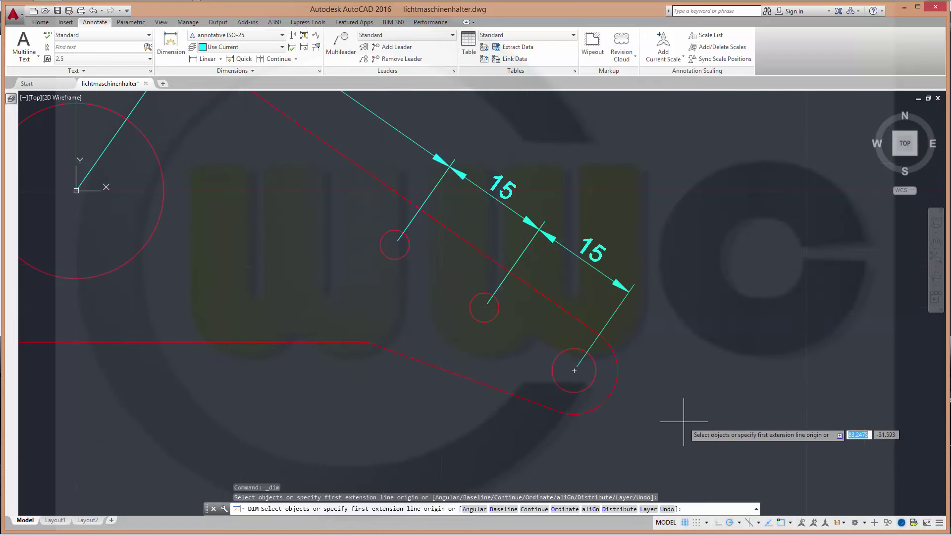
left_click(612, 394)
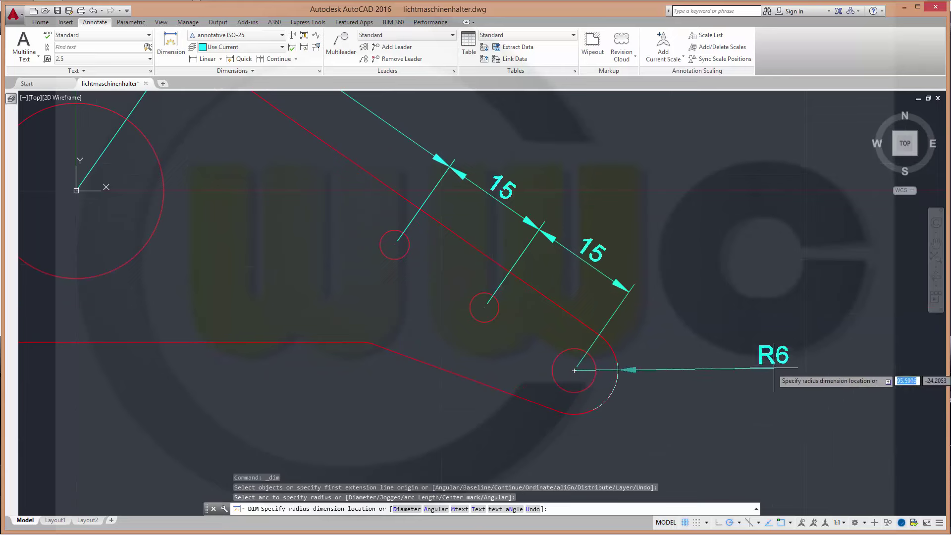
left_click(688, 398)
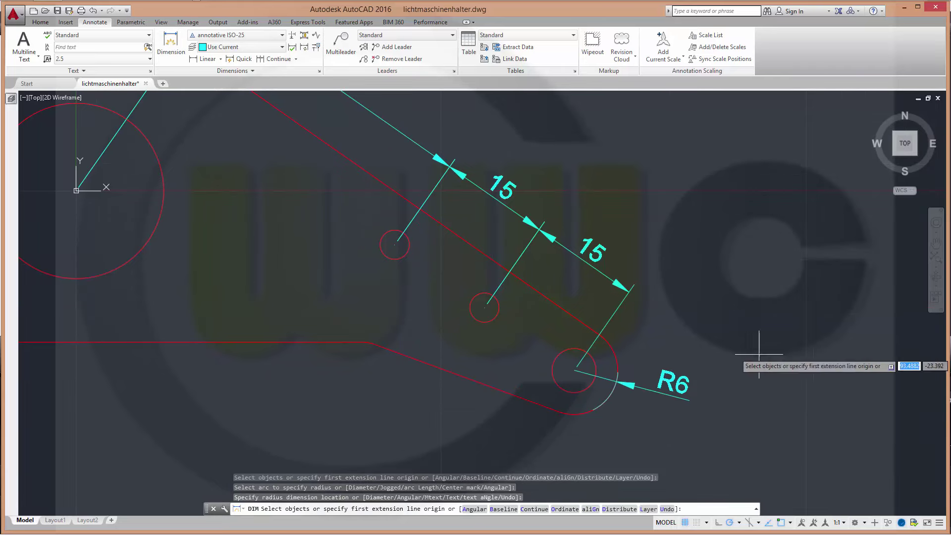
left_click(564, 353)
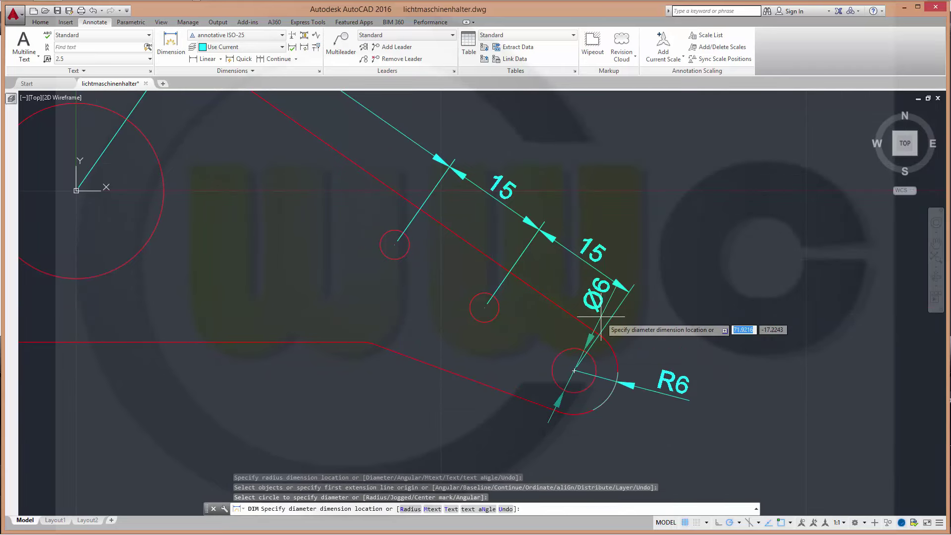
left_click(633, 335)
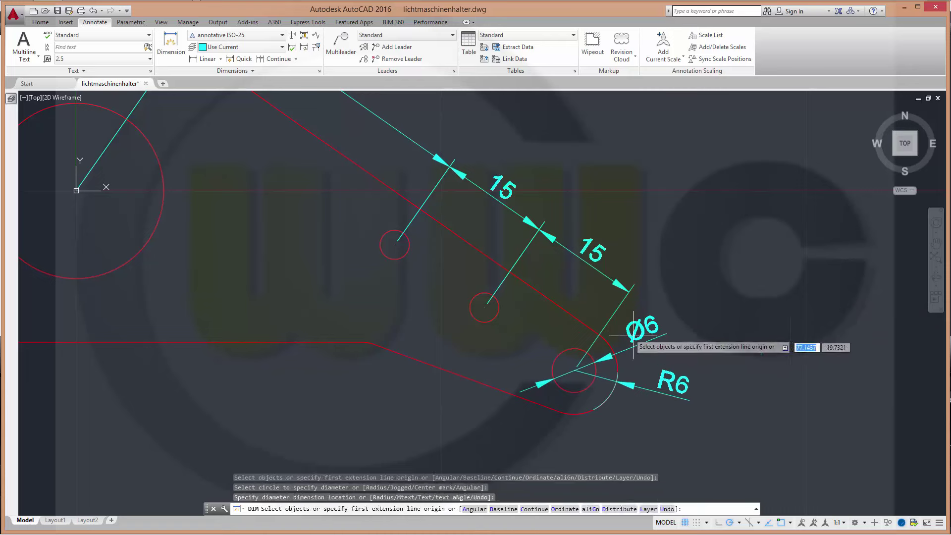
Add Ø4 dimensions to the two small holes and Ø24 to the large central circle.
left_click(497, 303)
left_click(545, 282)
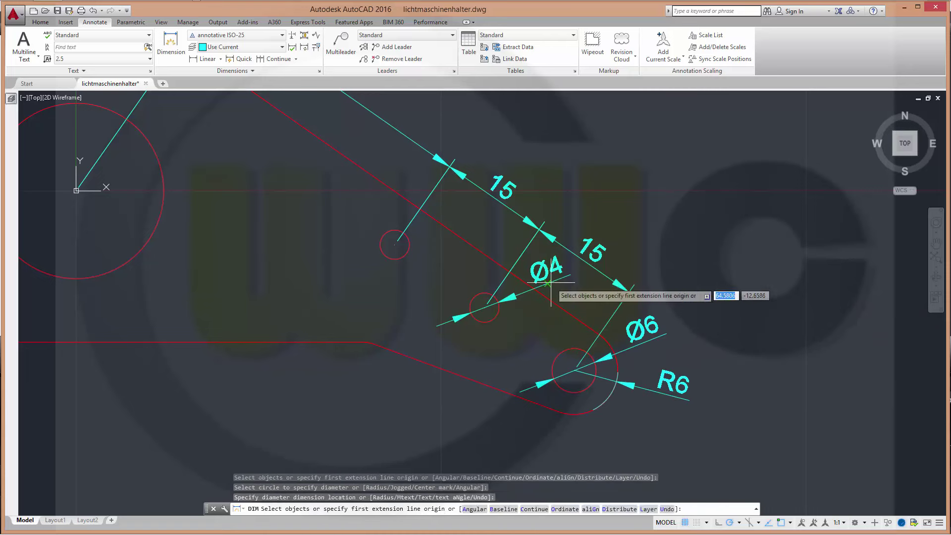
left_click(408, 248)
left_click(438, 230)
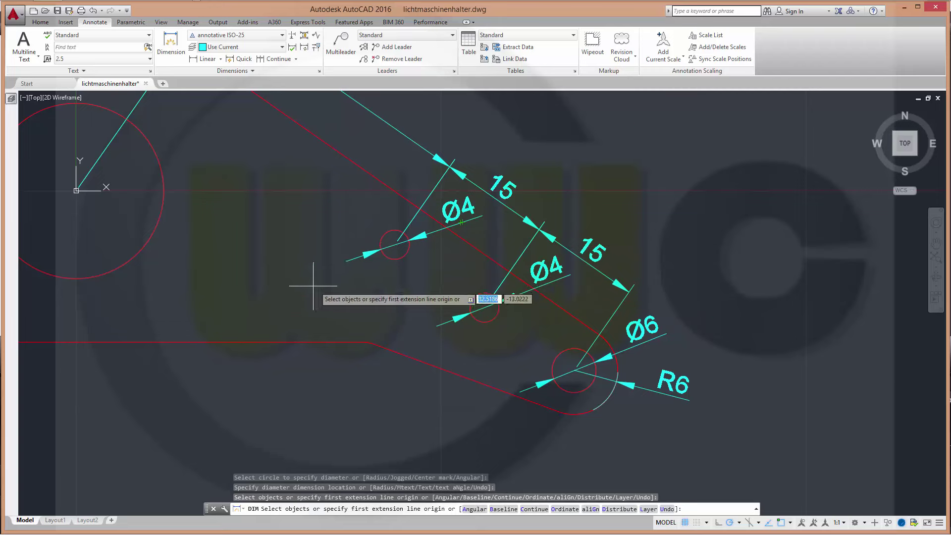
middle_click_drag(314, 282, 570, 251)
left_click(386, 224)
left_click(523, 235)
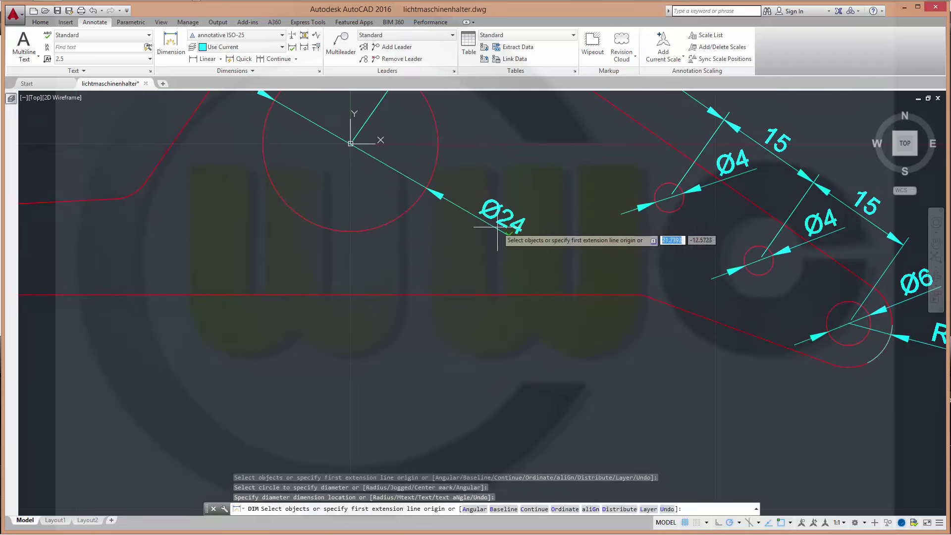
Add R6 radius dimensions to the bracket's left and top rounded ends.
scroll(403, 297, "up", 5)
scroll(380, 293, "down", 9)
middle_click_drag(380, 293, 535, 310)
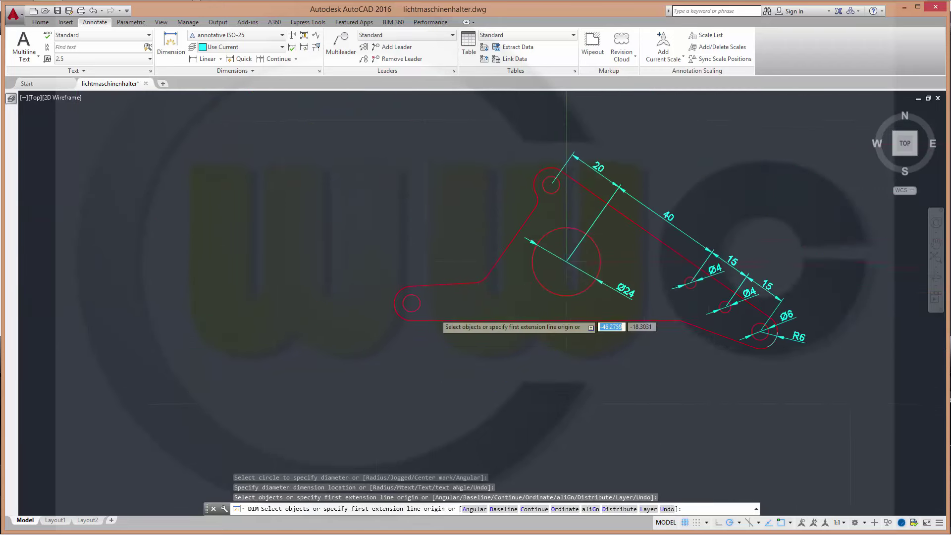
scroll(421, 297, "up", 2)
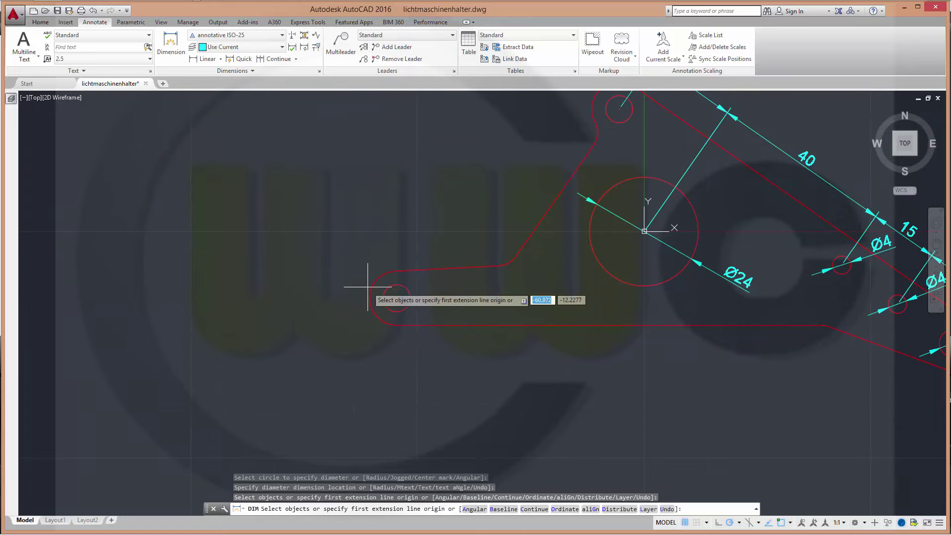
left_click(391, 272)
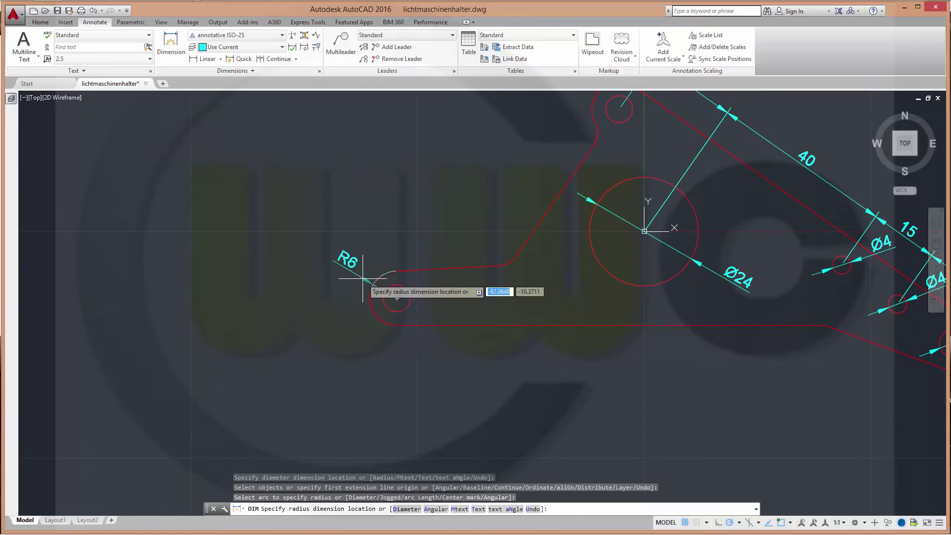
left_click(354, 257)
middle_click_drag(524, 212, 468, 383)
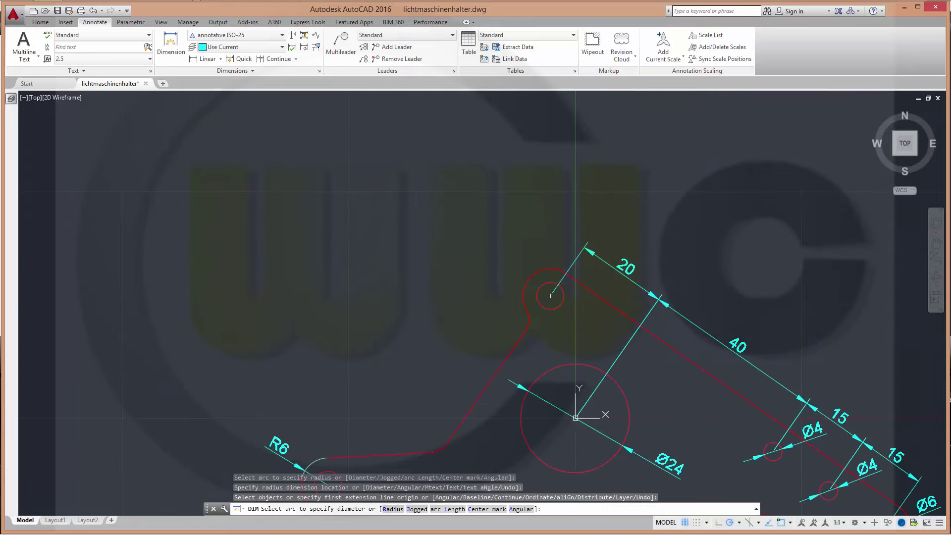
left_click(528, 281)
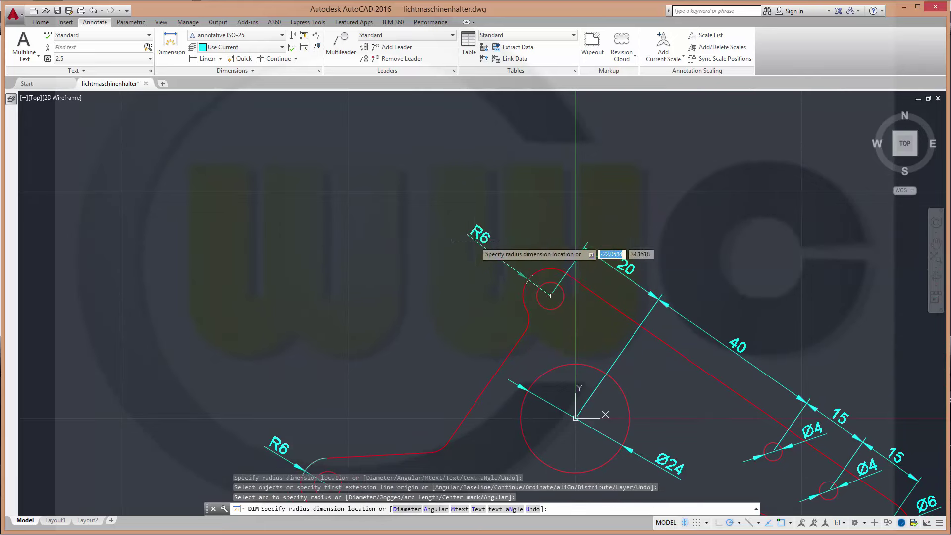
left_click(480, 266)
middle_click_drag(420, 375, 316, 249)
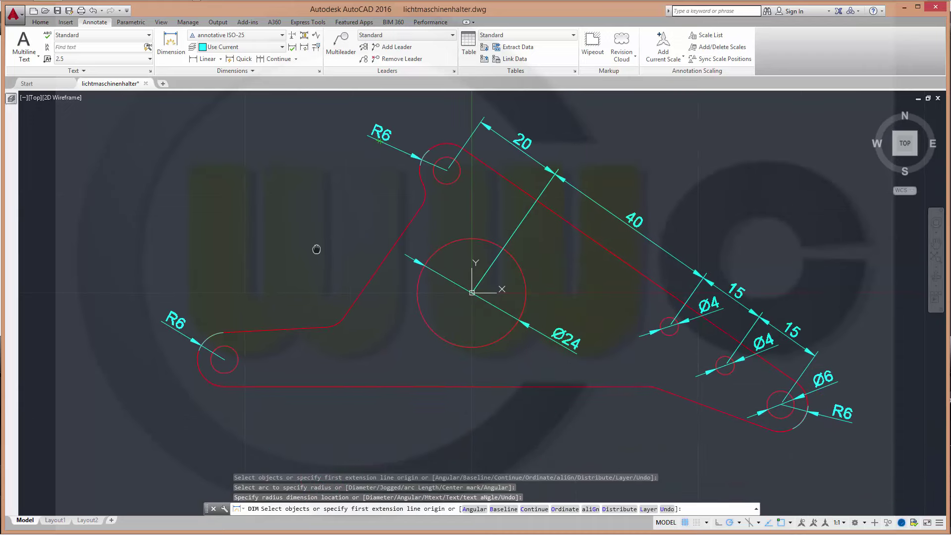
scroll(570, 335, "up", 2)
scroll(574, 333, "down", 3)
scroll(577, 332, "down", 2)
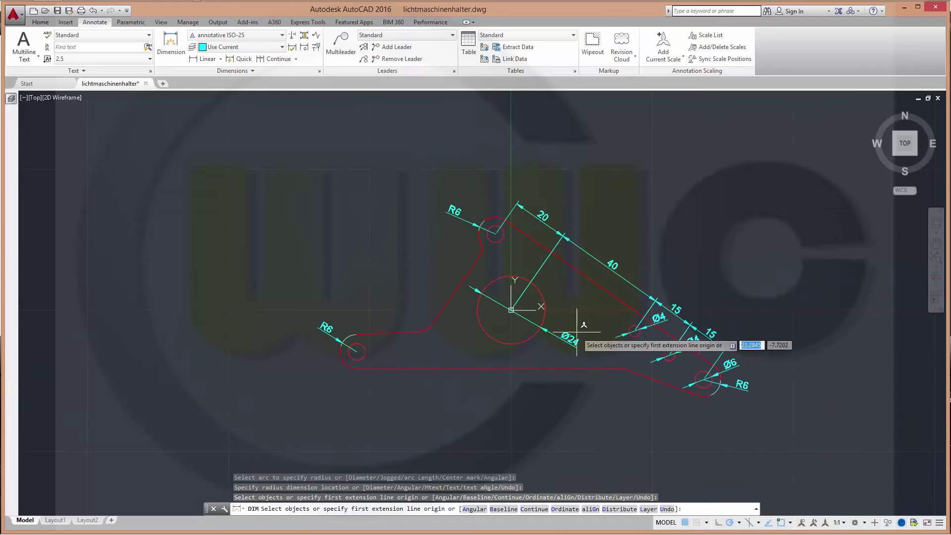
scroll(576, 332, "down", 2)
scroll(651, 245, "up", 2)
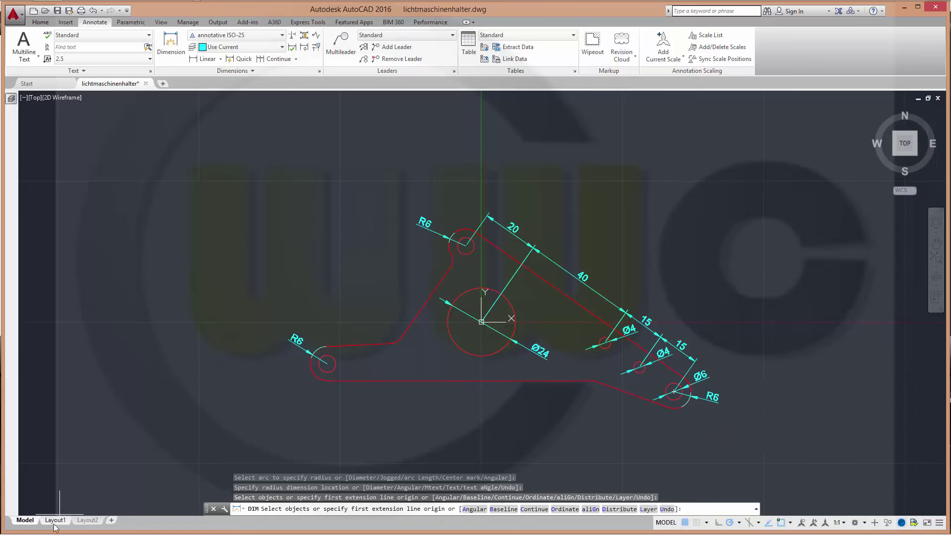
mouse_move(55, 520)
key("Escape")
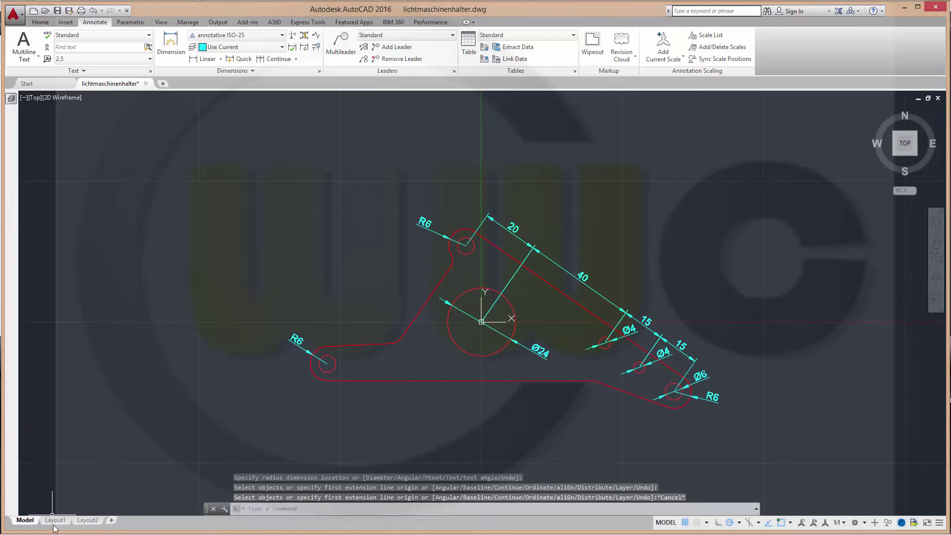
Review the Layout1 and Layout2 sheets, then return to model space.
left_click(55, 520)
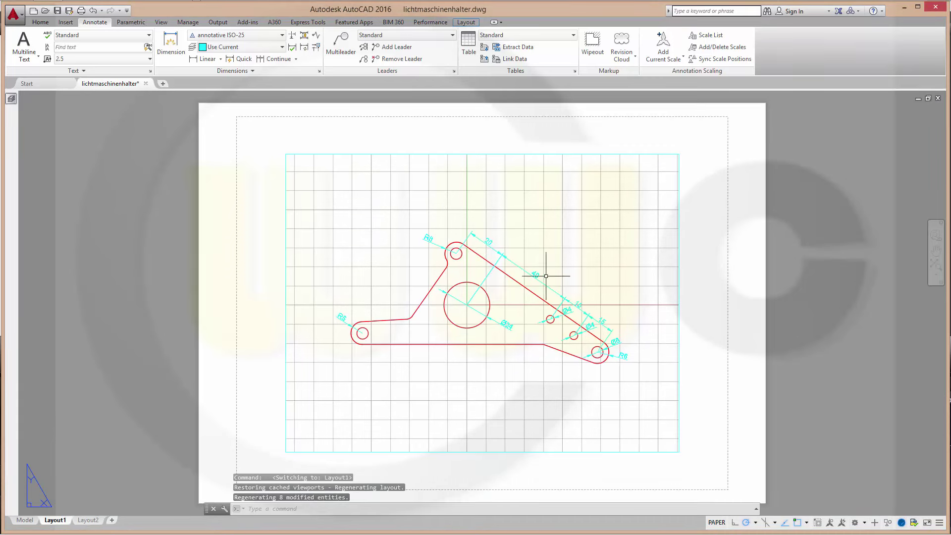
left_click(88, 520)
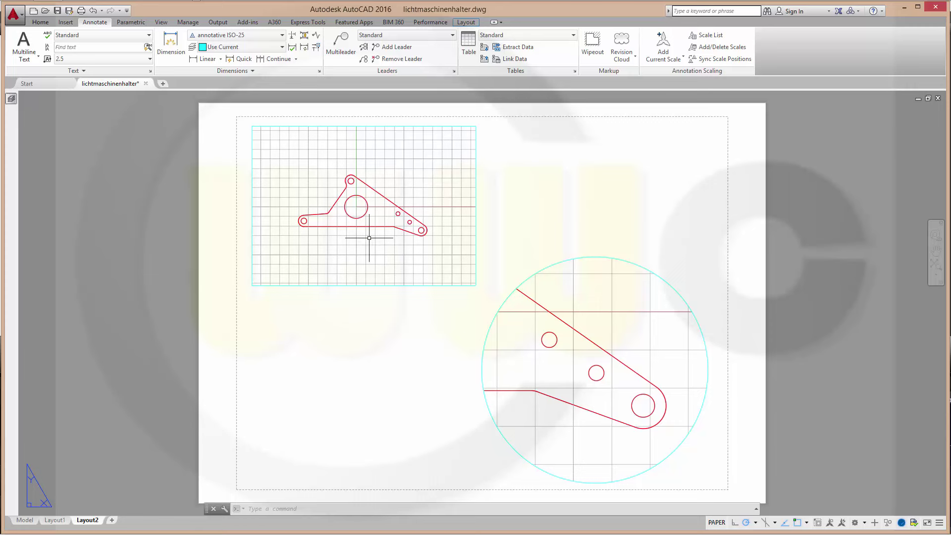
left_click(23, 520)
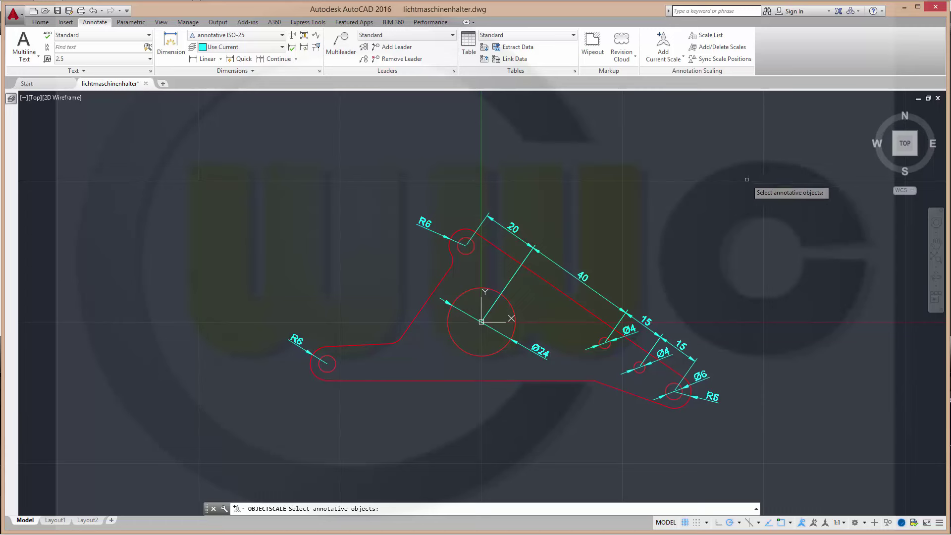
Select the two Ø4 and the Ø6 hole dimensions for annotation scale editing.
scroll(751, 457, "up", 2)
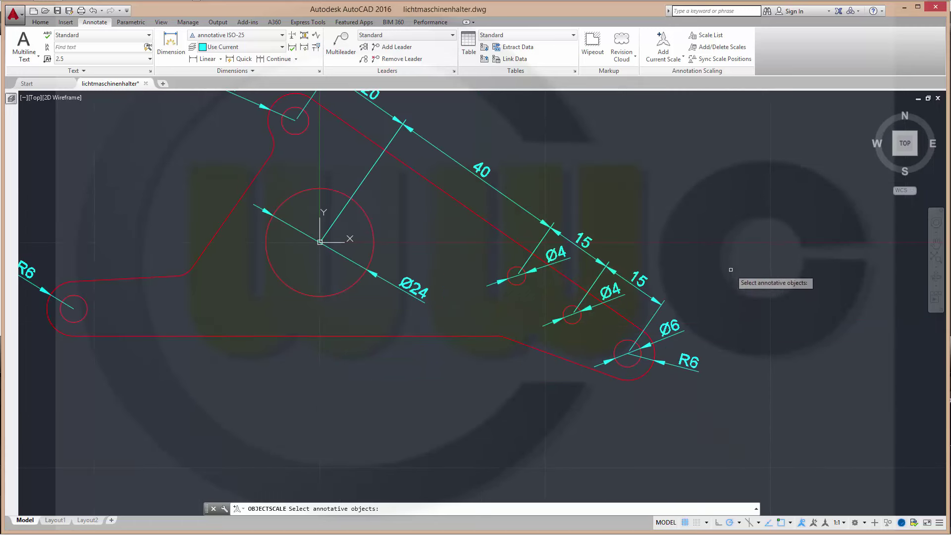
left_click(558, 258)
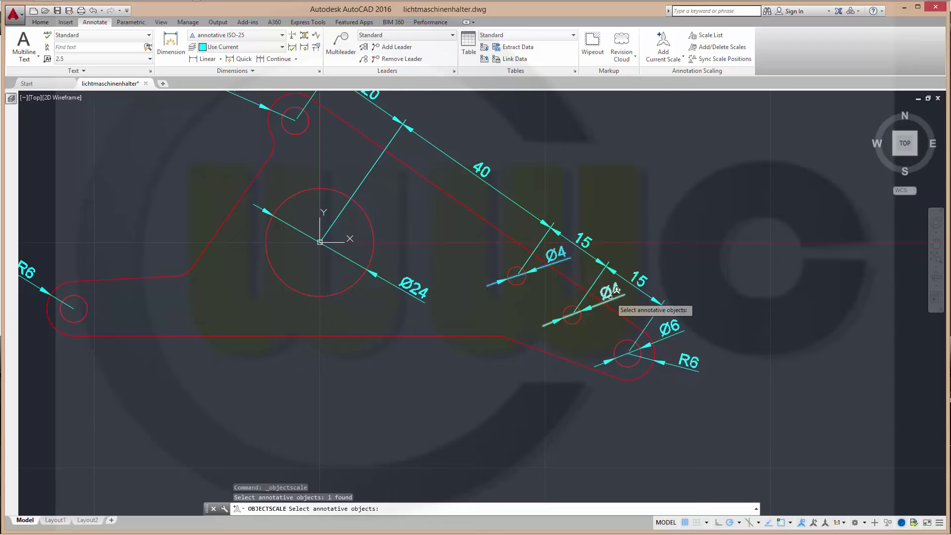
left_click(609, 293)
left_click(668, 328)
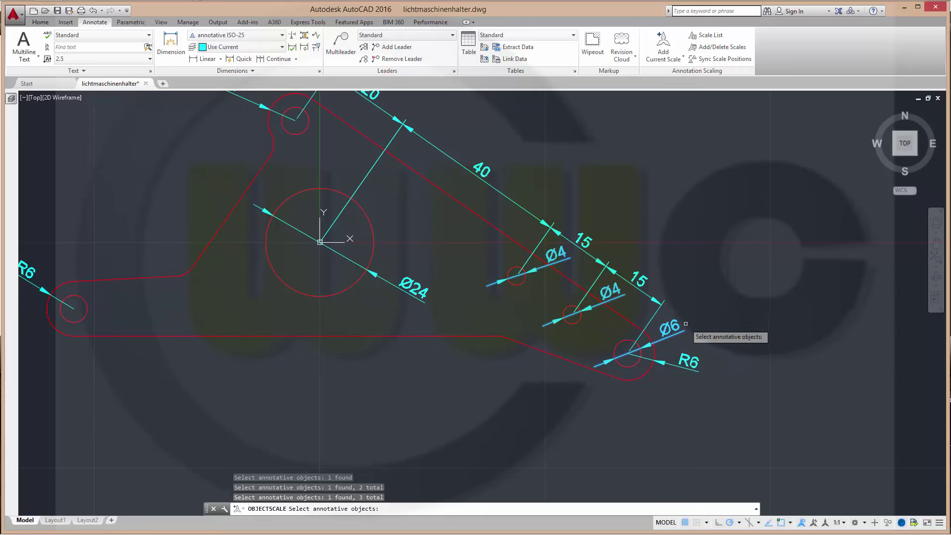
key("Return")
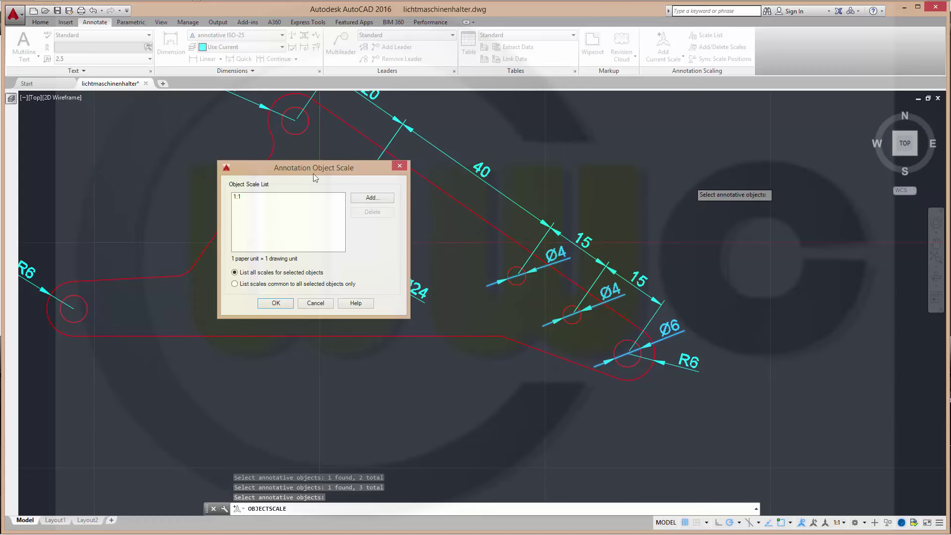
Add the 2:1 annotation scale to the selected dimensions and delete 1:1.
left_click(372, 198)
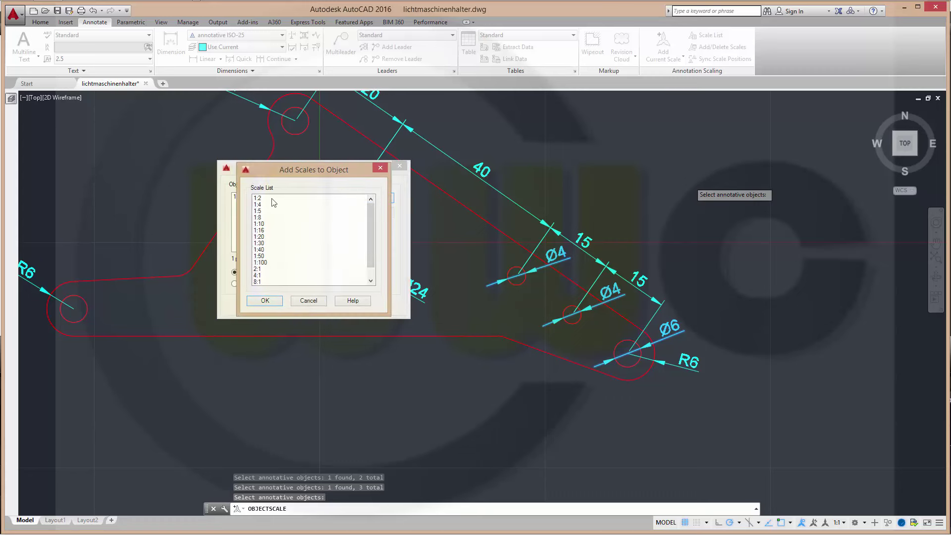
left_click(265, 271)
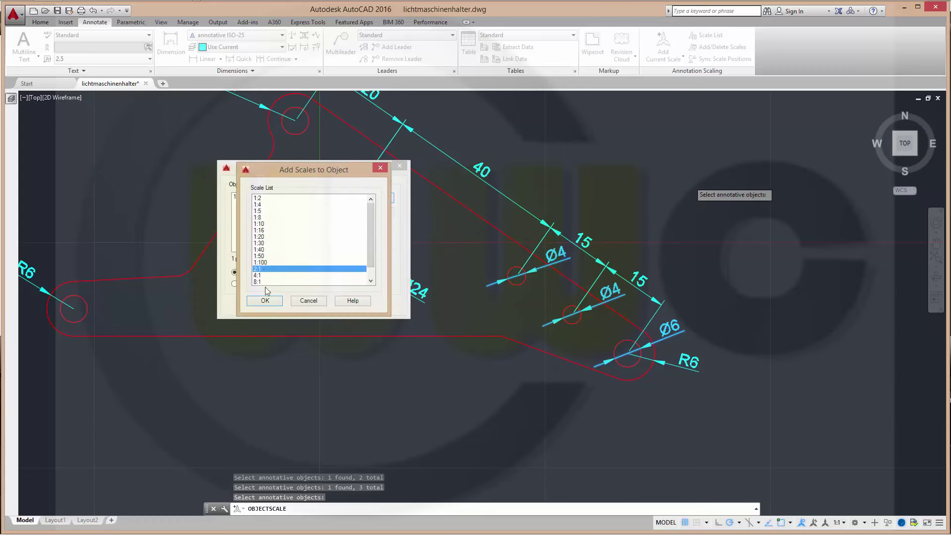
left_click(265, 301)
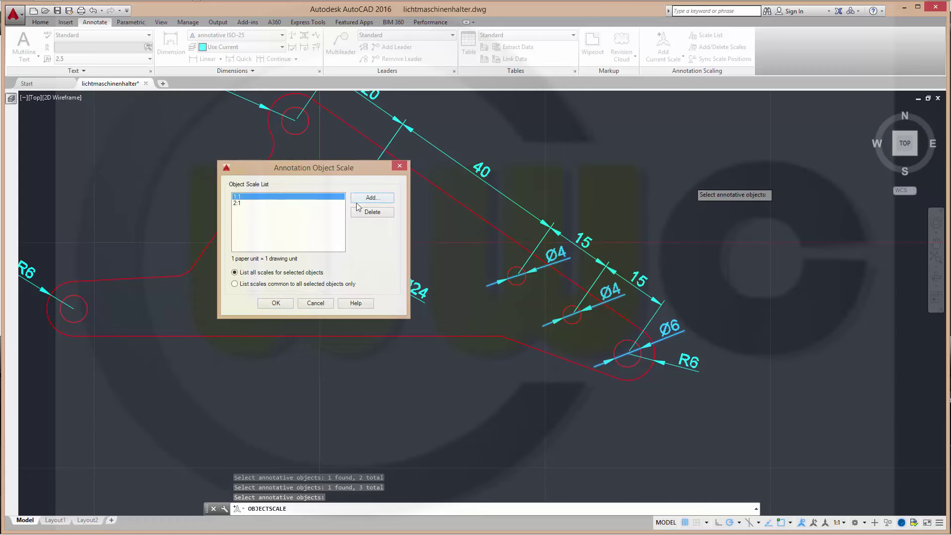
left_click(369, 216)
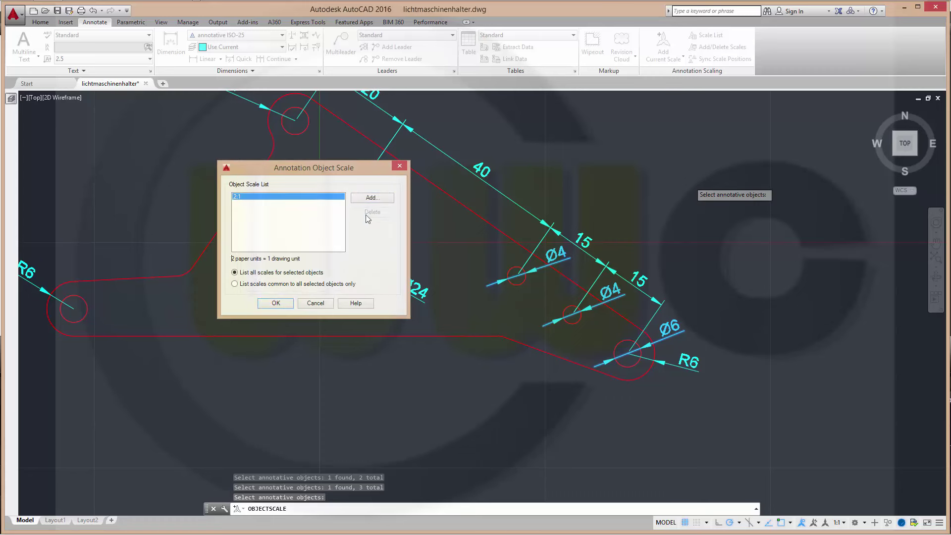
left_click(268, 306)
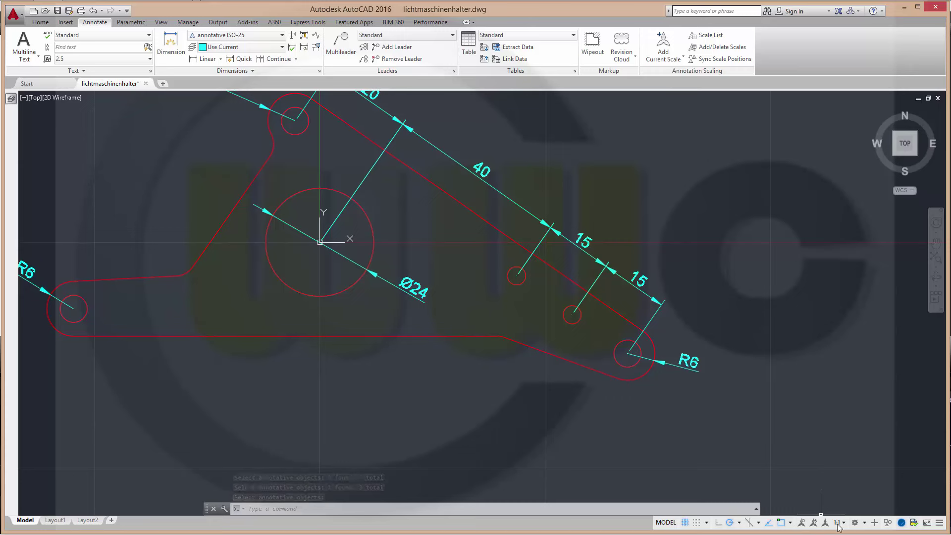
Turn annotation visibility on and back off to check the 2:1 dimensions, then view Layout1.
left_click(802, 524)
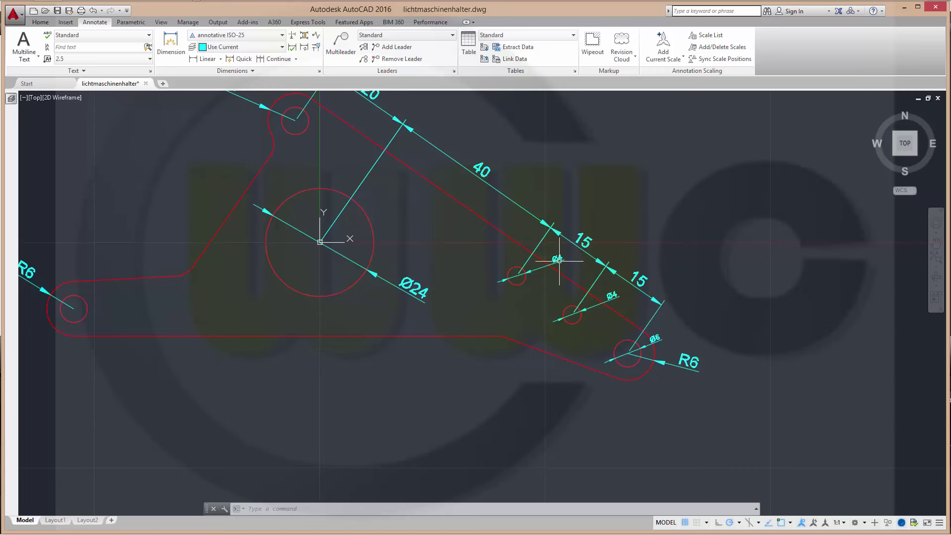
left_click(804, 523)
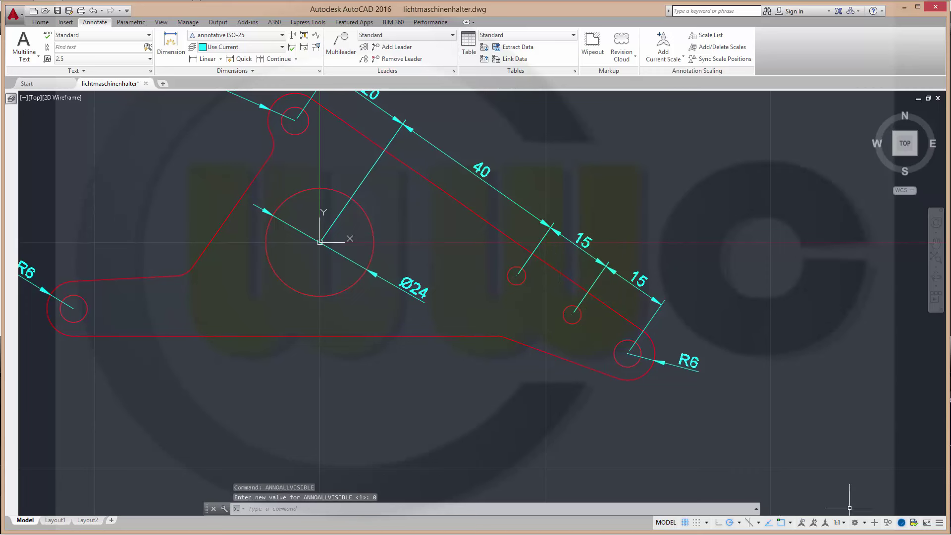
left_click(60, 521)
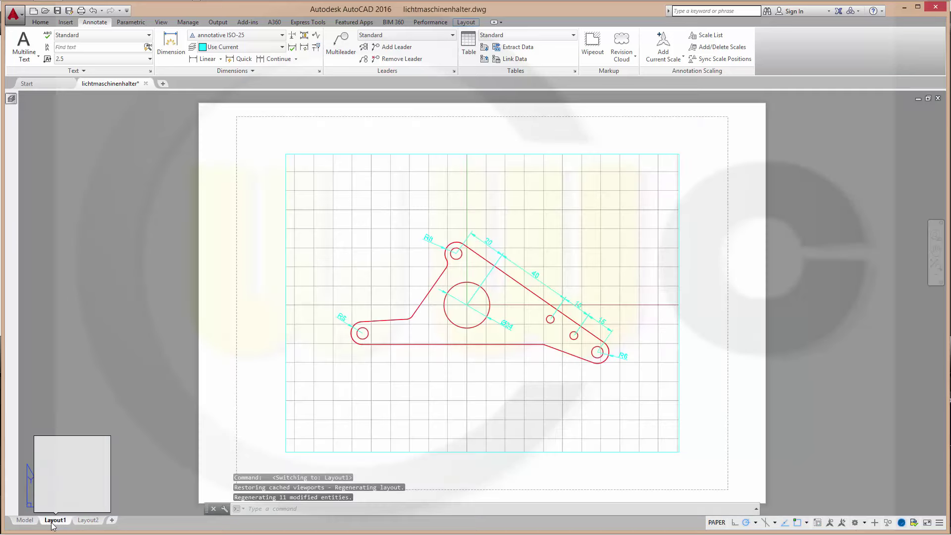
On Layout2, enter and exit the circular 2:1 viewport to check the Ø4, Ø4 and Ø6 dimensions.
left_click(87, 520)
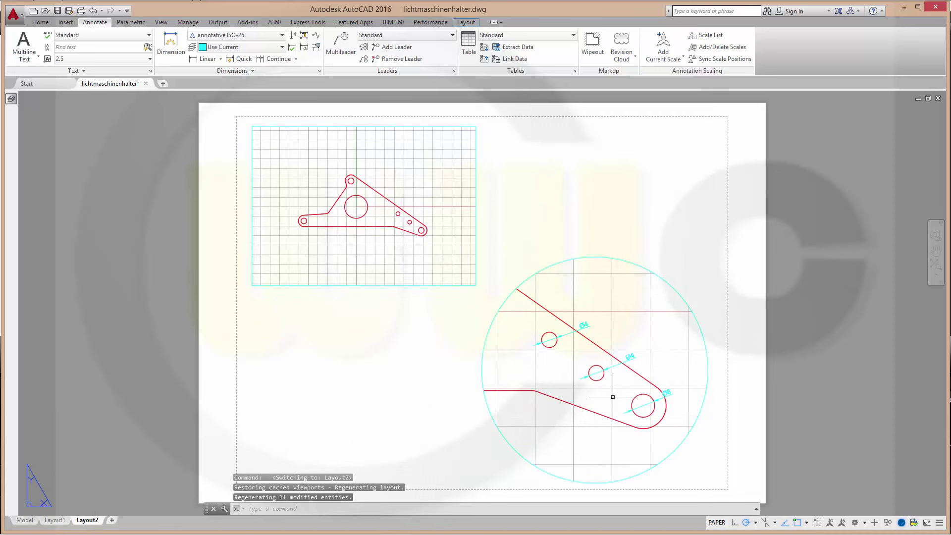
left_click(660, 348)
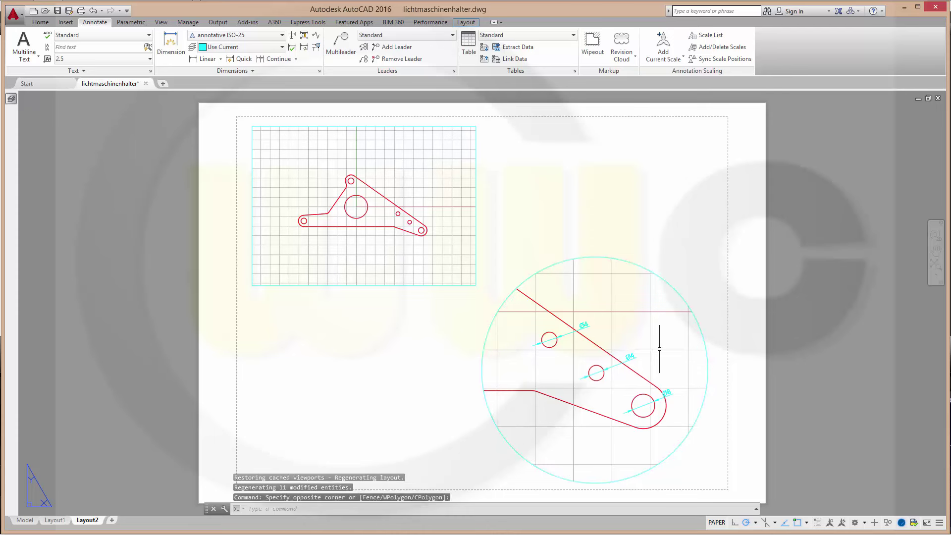
left_click(686, 367)
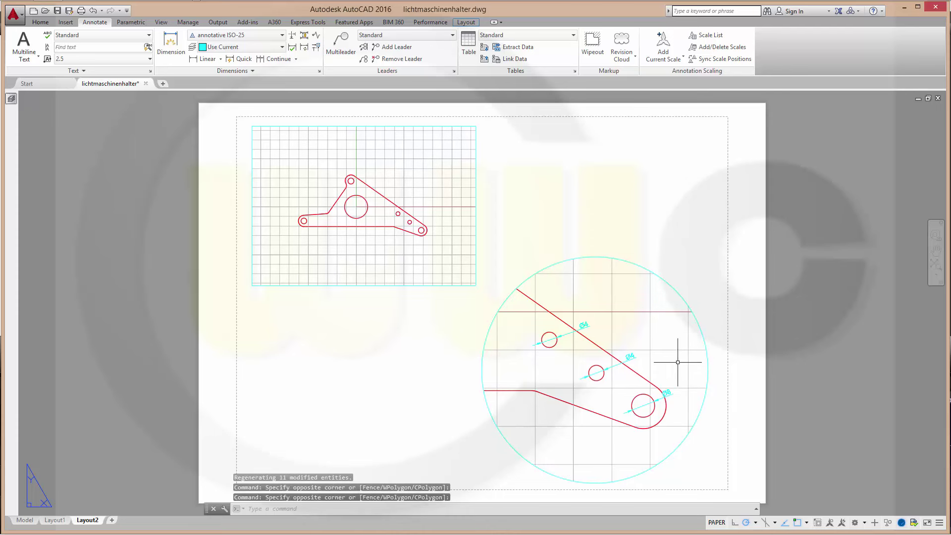
double_click(678, 362)
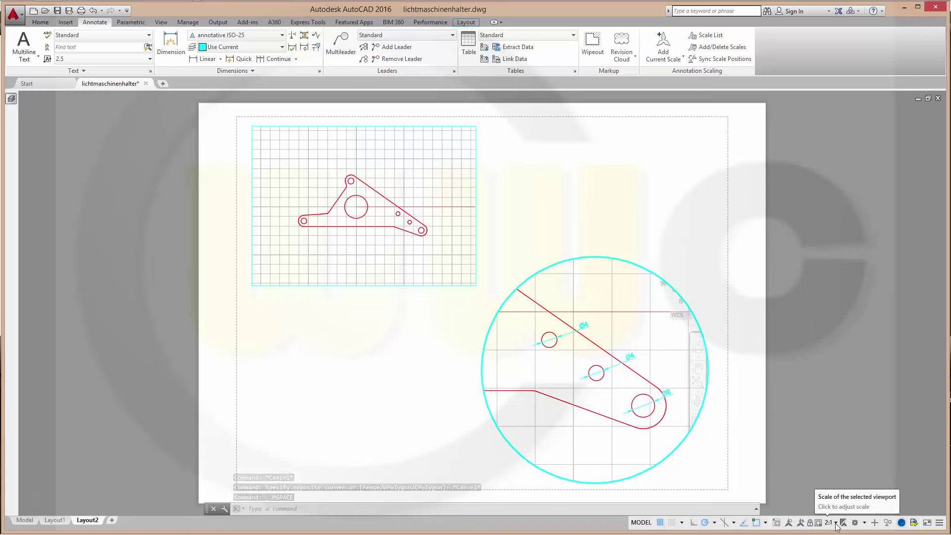
double_click(562, 206)
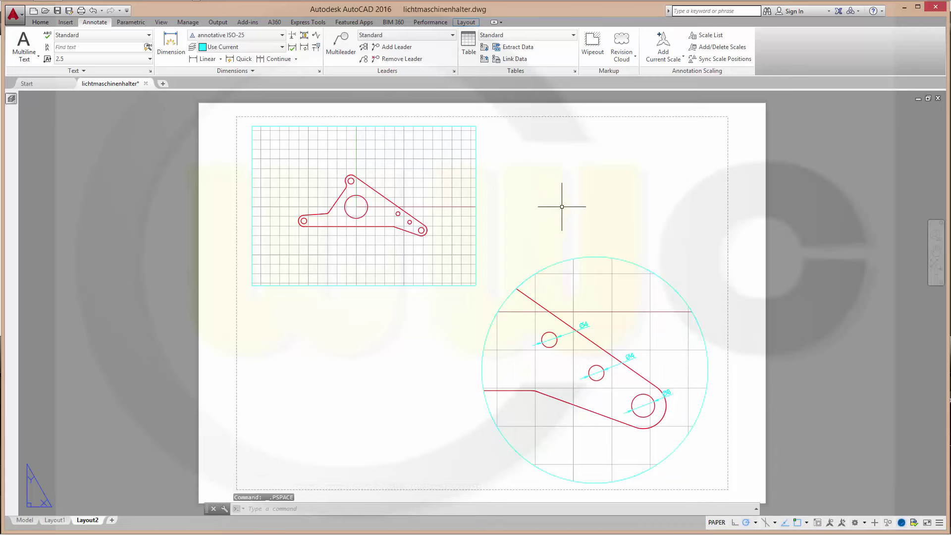
In model space, select the two left R6 radius dimensions and the Ø24 diameter dimension.
left_click(28, 522)
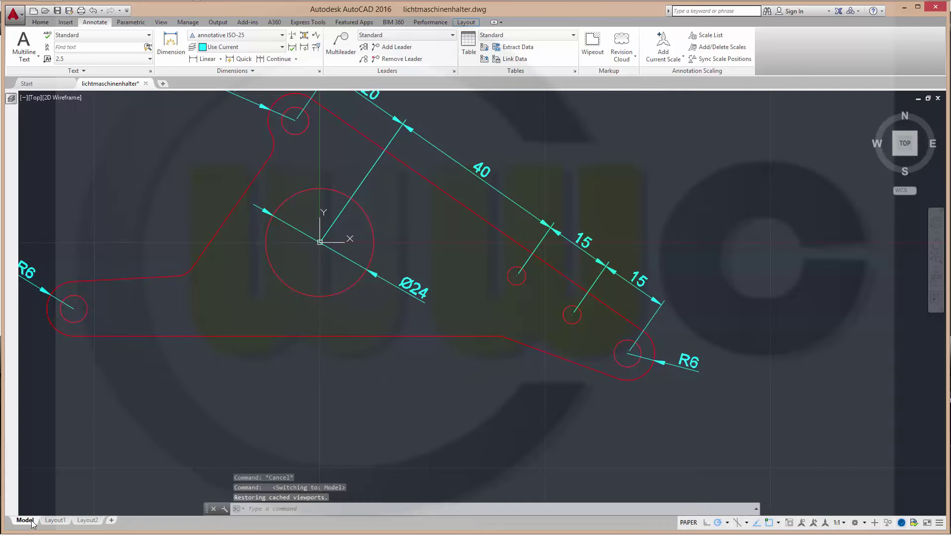
mouse_move(554, 363)
middle_mouse_down()
mouse_move(632, 399)
mouse_move(622, 444)
middle_mouse_up()
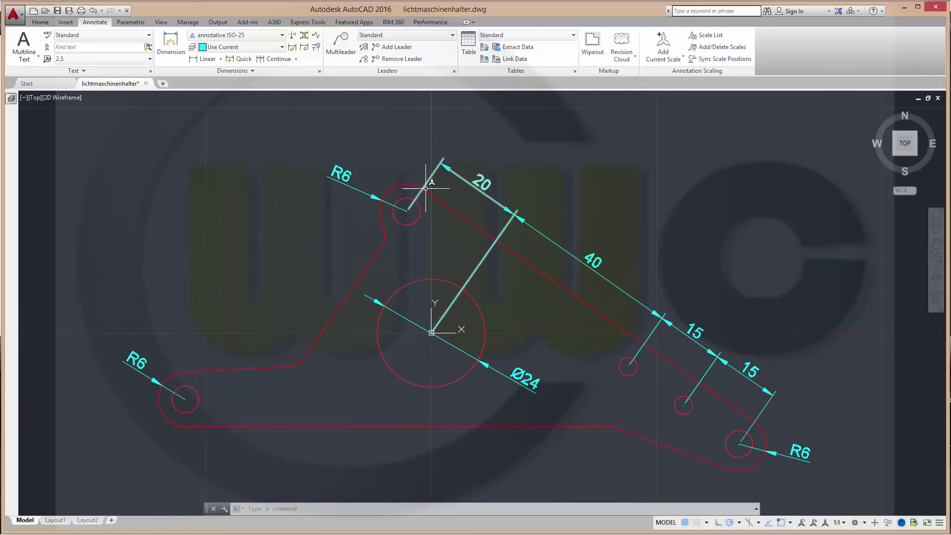
left_click(712, 50)
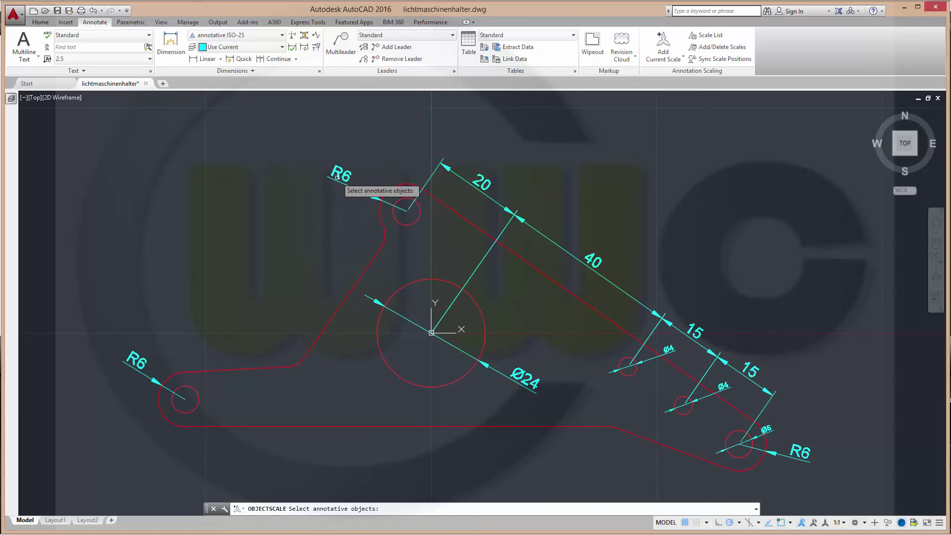
left_click(354, 170)
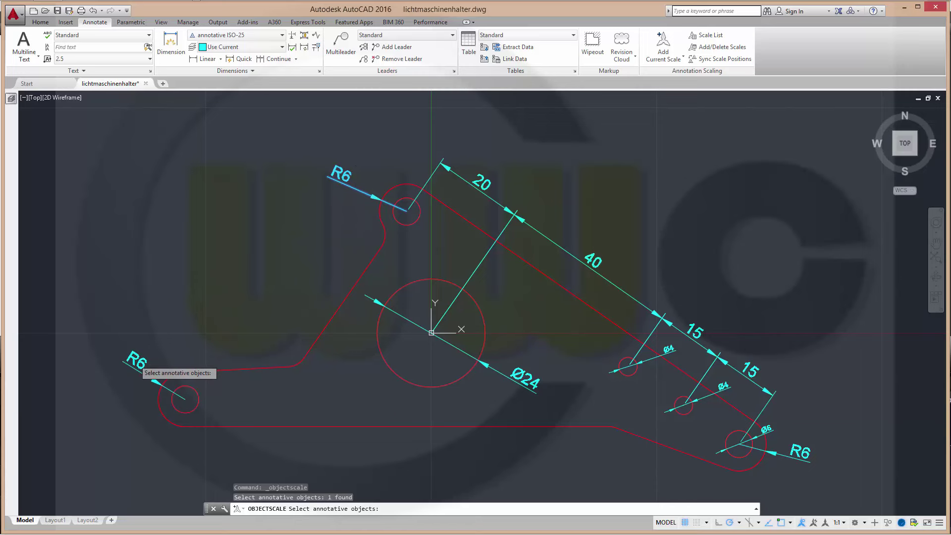
left_click(140, 370)
left_click(526, 381)
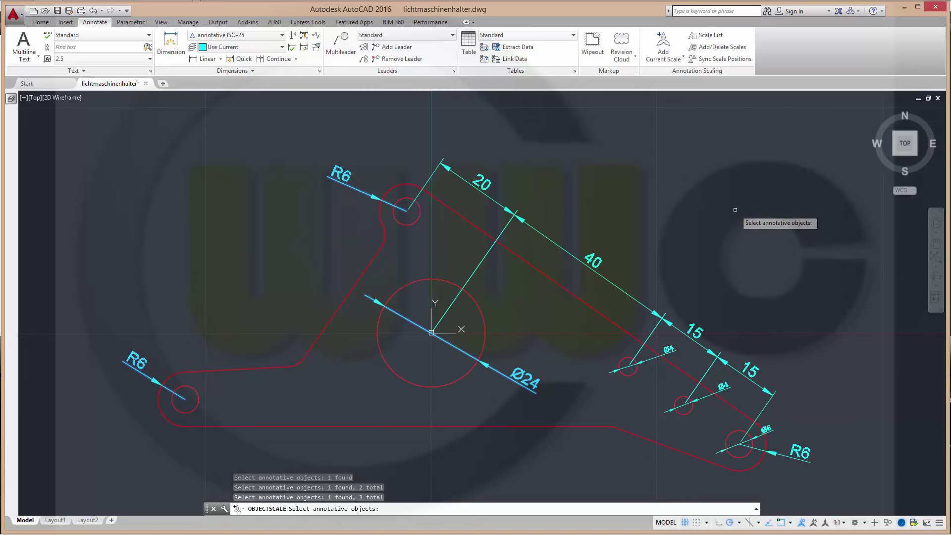
key("Return")
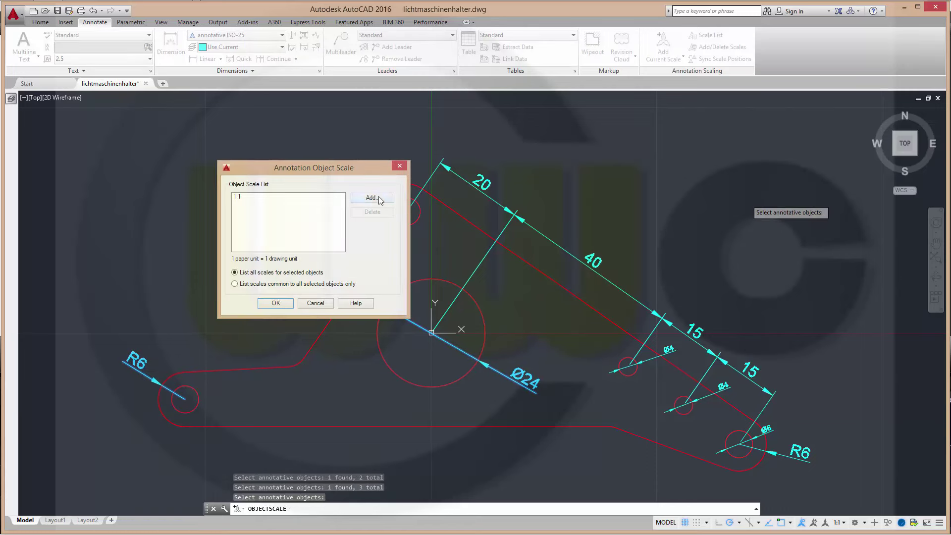
Replace the selected dimensions' 1:1 annotation scale with 1:2.
left_click(379, 199)
left_click(261, 198)
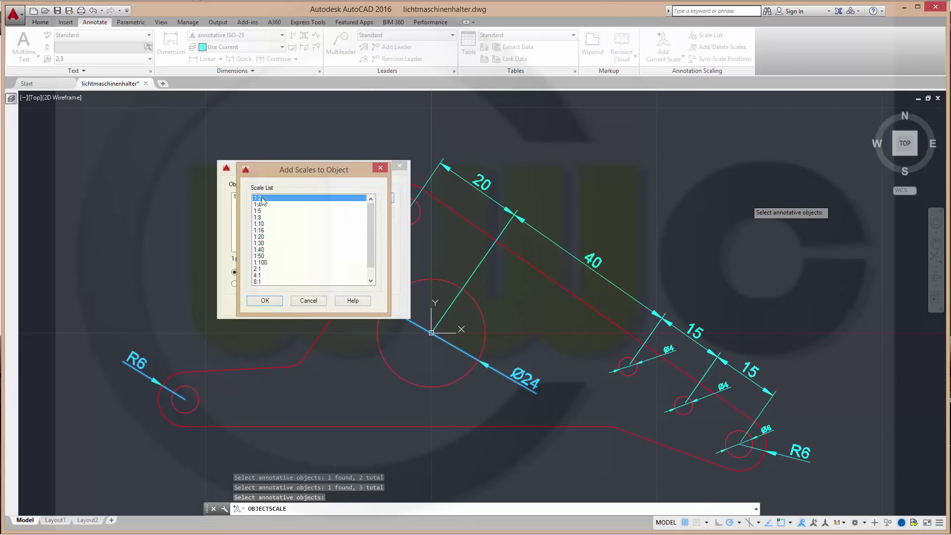
left_click(271, 301)
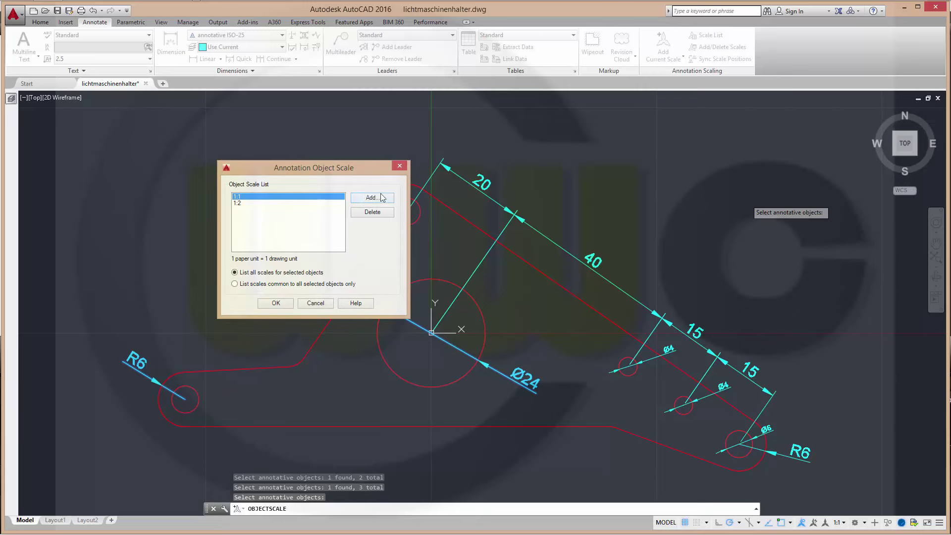
left_click(376, 214)
left_click(276, 305)
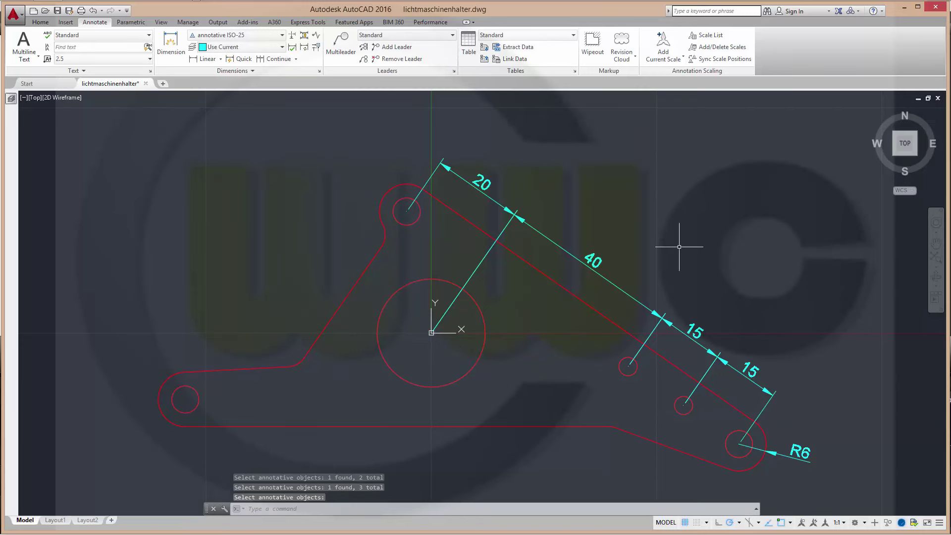
Turn annotation visibility on and back off, then view Layout1 with only its 1:1 dimensions.
left_click(802, 523)
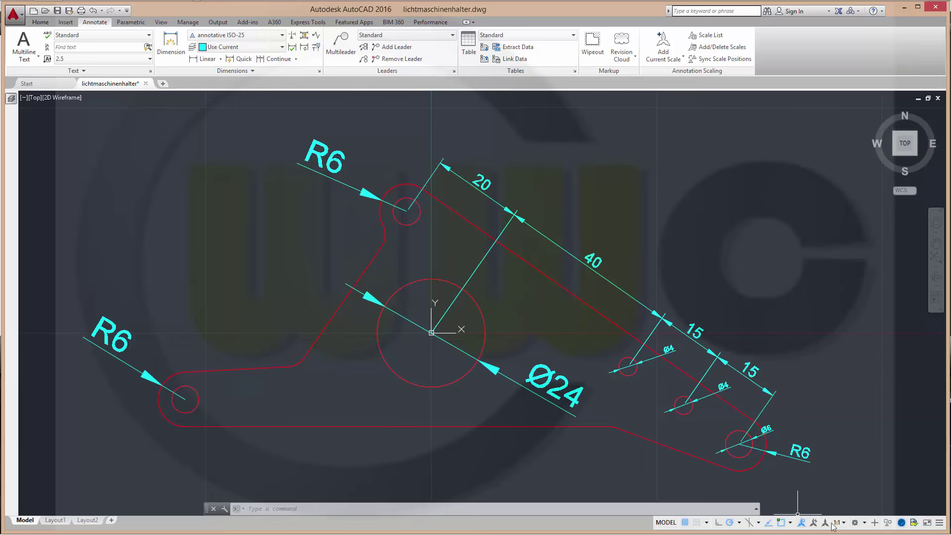
left_click(802, 523)
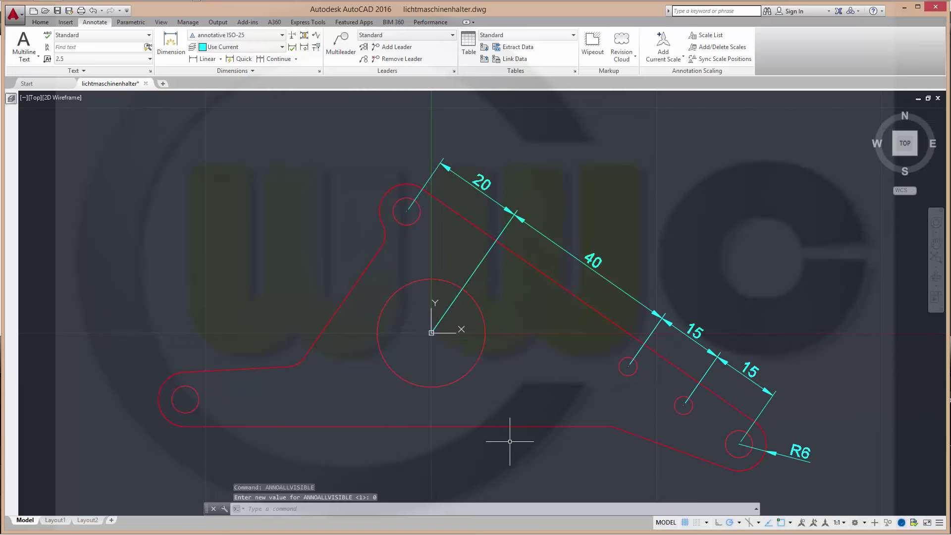
left_click(55, 520)
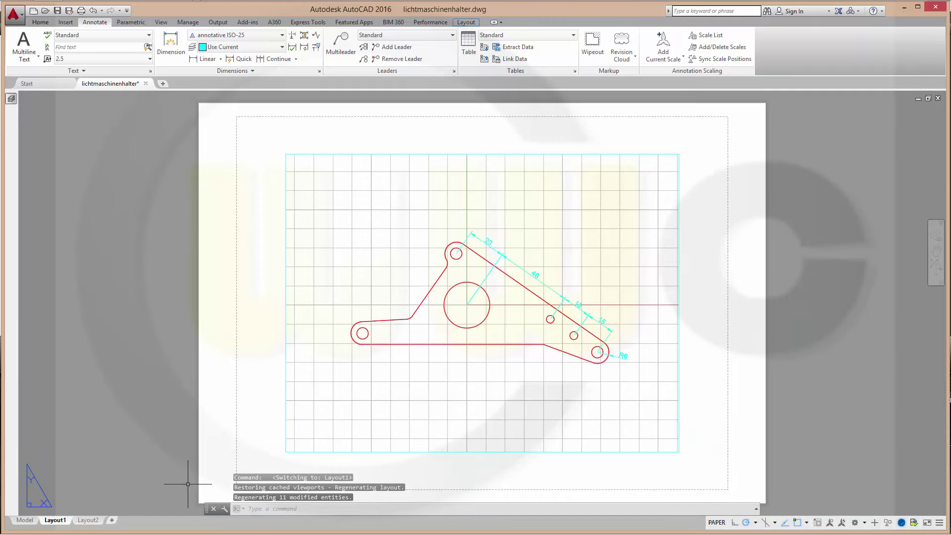
Inspect Layout2's viewports for the R6 and Ø24 dimensions, then return to model space.
left_click(91, 521)
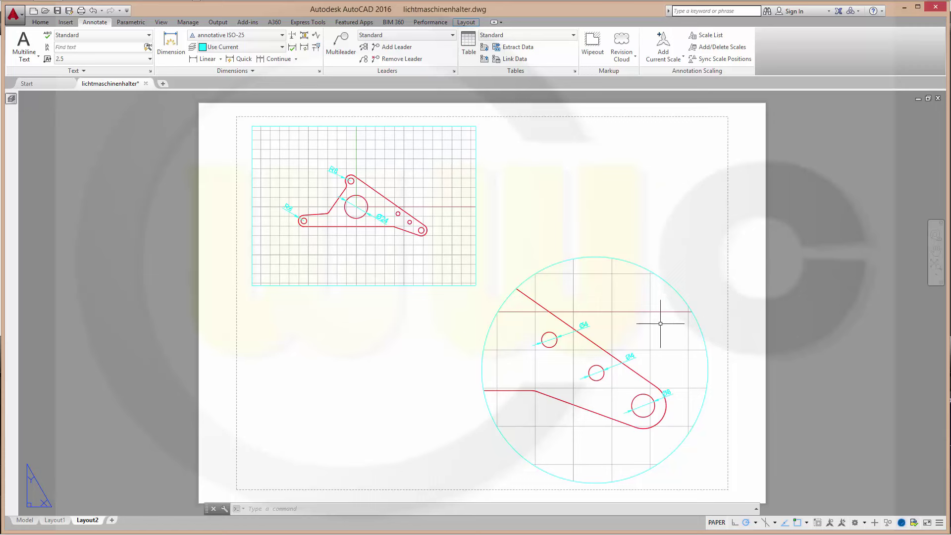
left_click(24, 520)
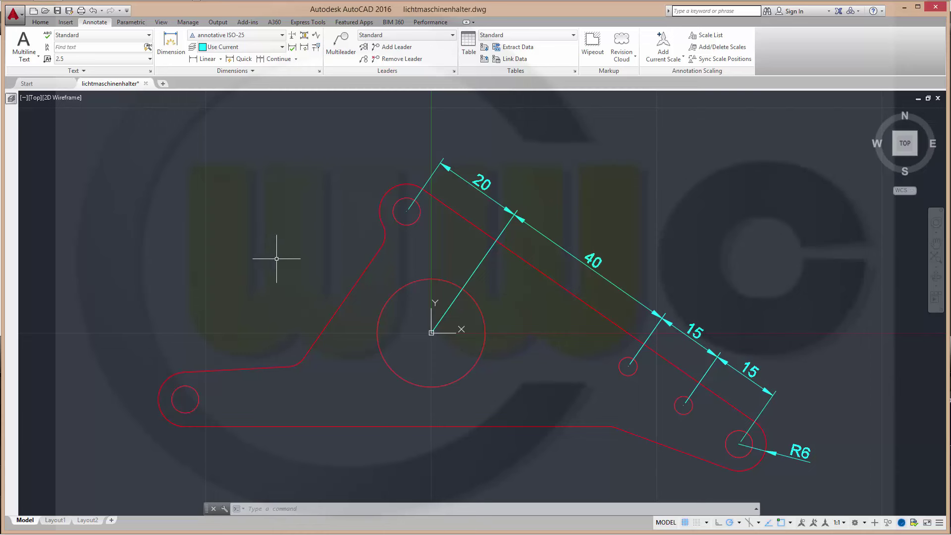
left_click(844, 523)
left_click(845, 525)
key("Escape")
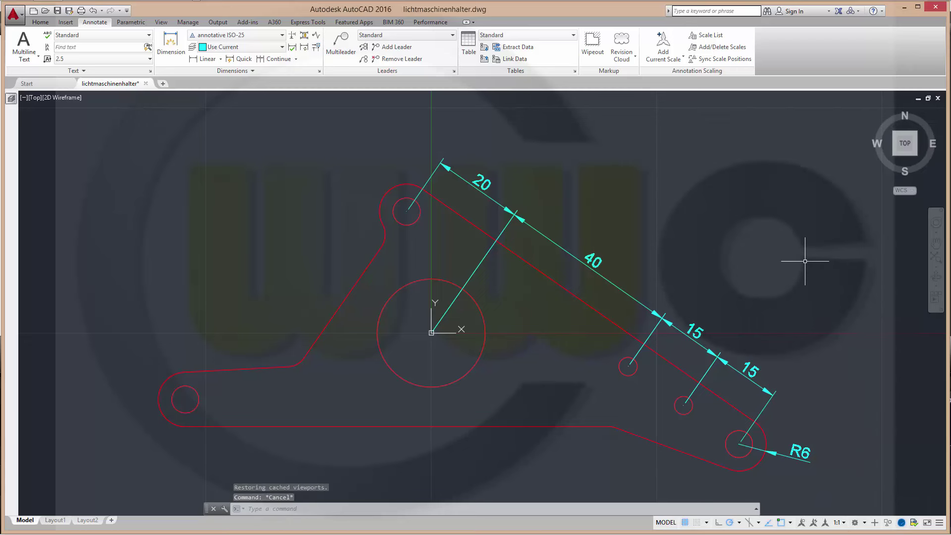